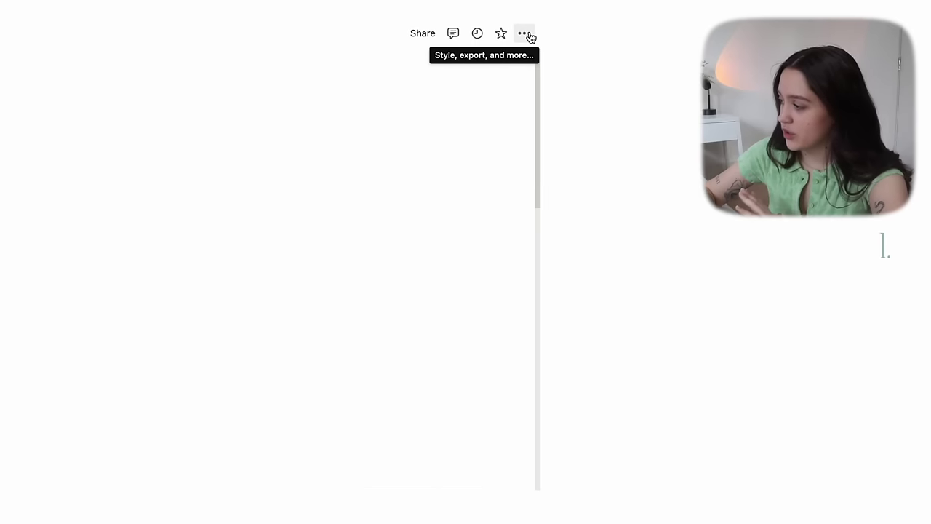
# Try the full-width and small-text options on the Travel page, turning each off again.
pyautogui.click(526, 34)
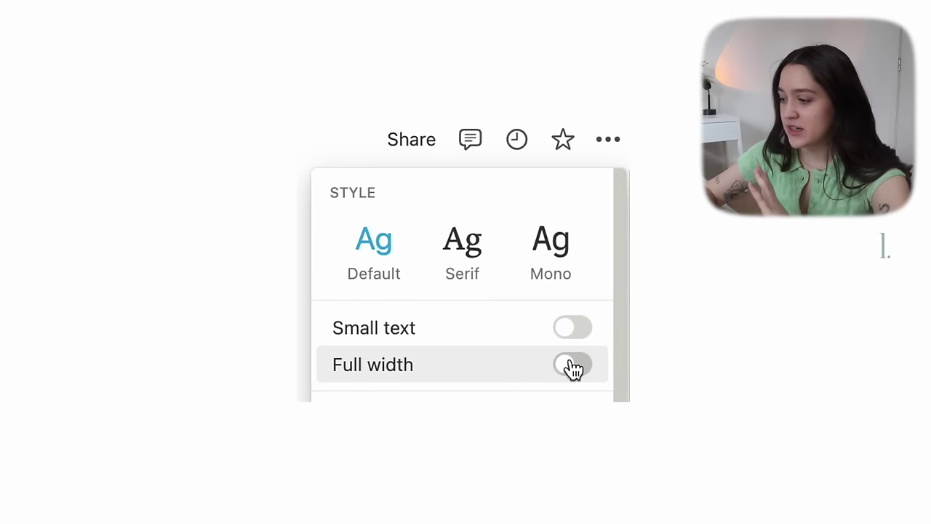
pyautogui.click(572, 366)
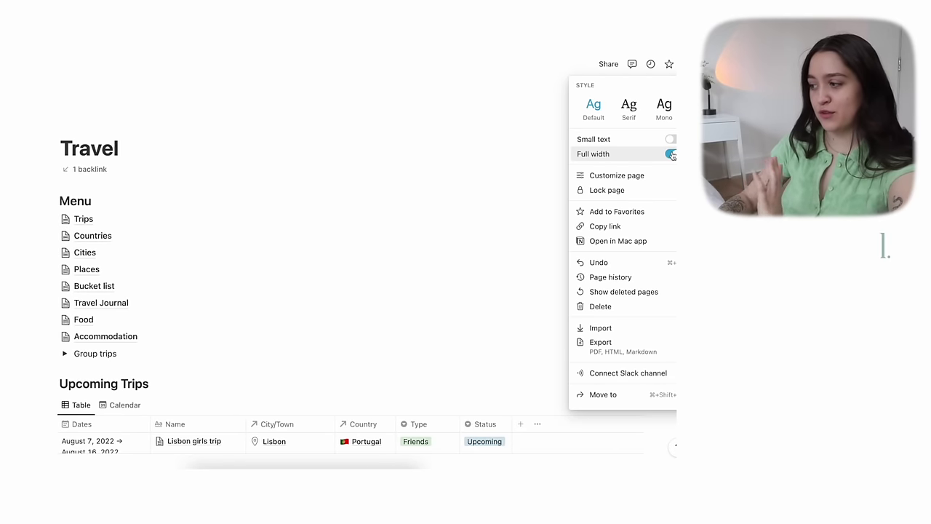
pyautogui.click(572, 366)
pyautogui.click(573, 327)
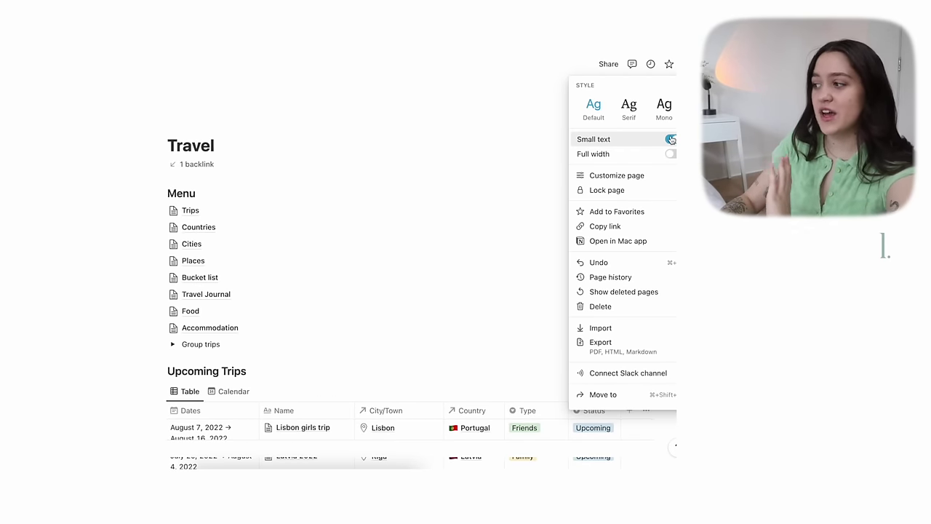
pyautogui.click(671, 139)
# Set the Travel page's font style to Serif after trying Mono, and preview the full-width layout.
pyautogui.click(665, 107)
pyautogui.click(630, 108)
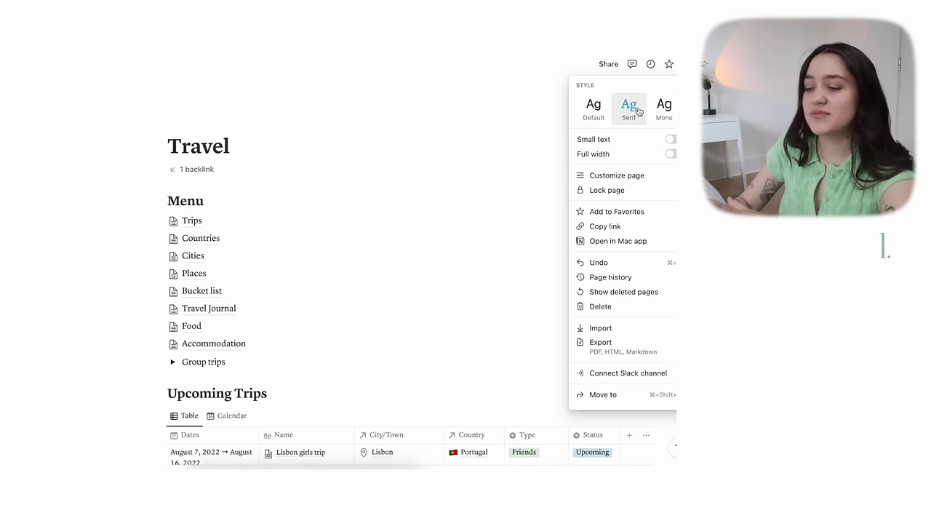
pyautogui.click(671, 155)
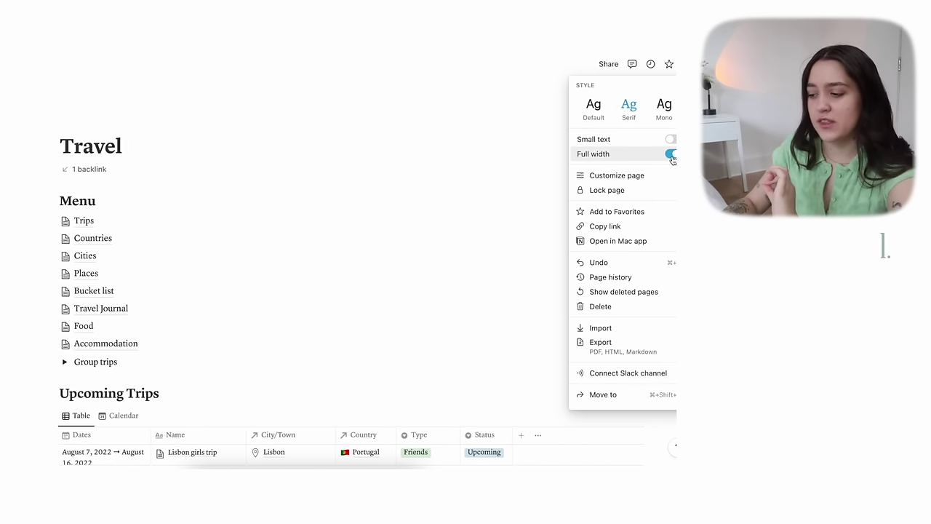
pyautogui.click(671, 155)
pyautogui.click(307, 399)
# Check the trip tables in the narrow layout and turn on full width for the Travel page.
pyautogui.scroll(-5, 305, 337)
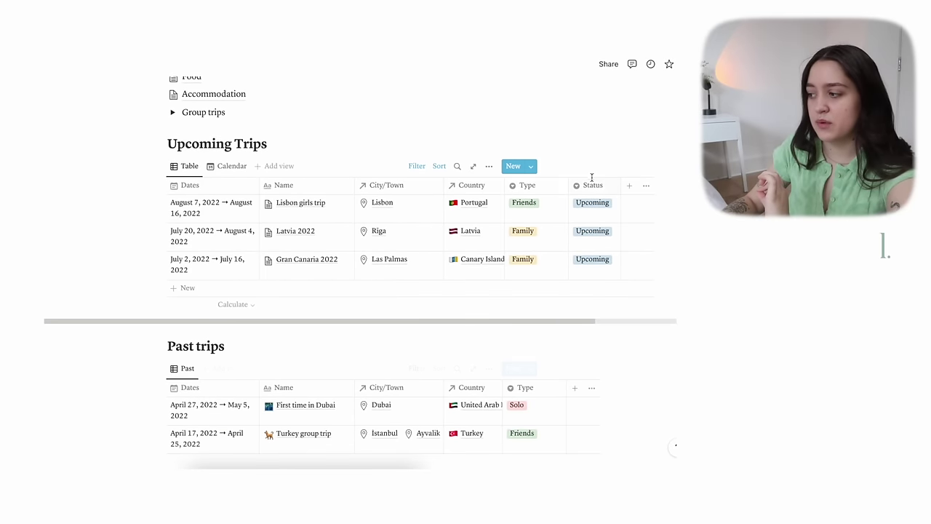
pyautogui.hscroll(3, 407, 233)
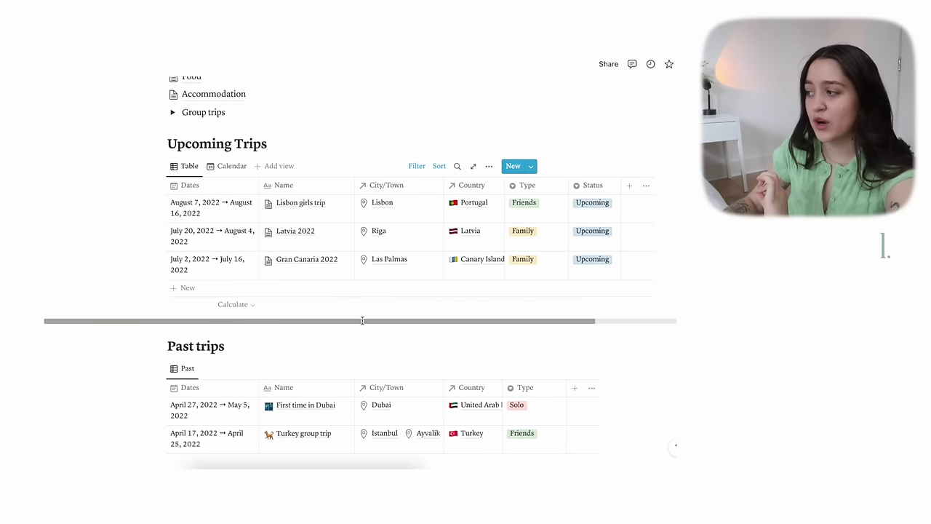
pyautogui.hscroll(-3, 407, 232)
pyautogui.click(689, 64)
pyautogui.click(671, 155)
pyautogui.click(416, 128)
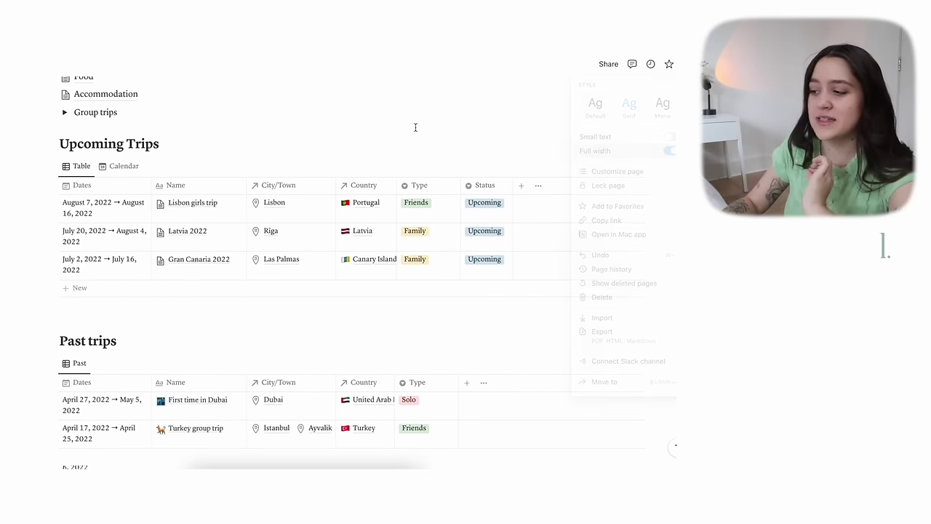
pyautogui.scroll(2, 415, 128)
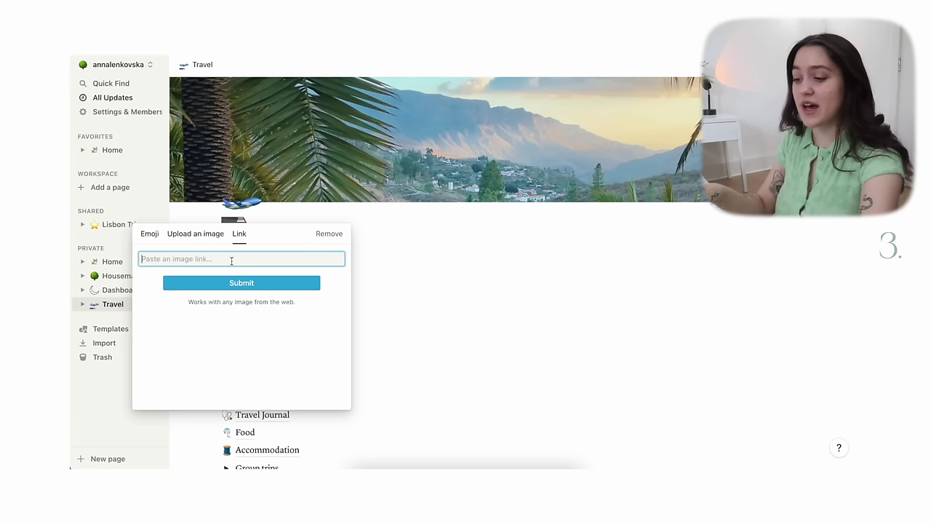
# Set the Travel page's icon from the copied image link.
pyautogui.hotkey('ctrl', 'v')
pyautogui.click(242, 282)
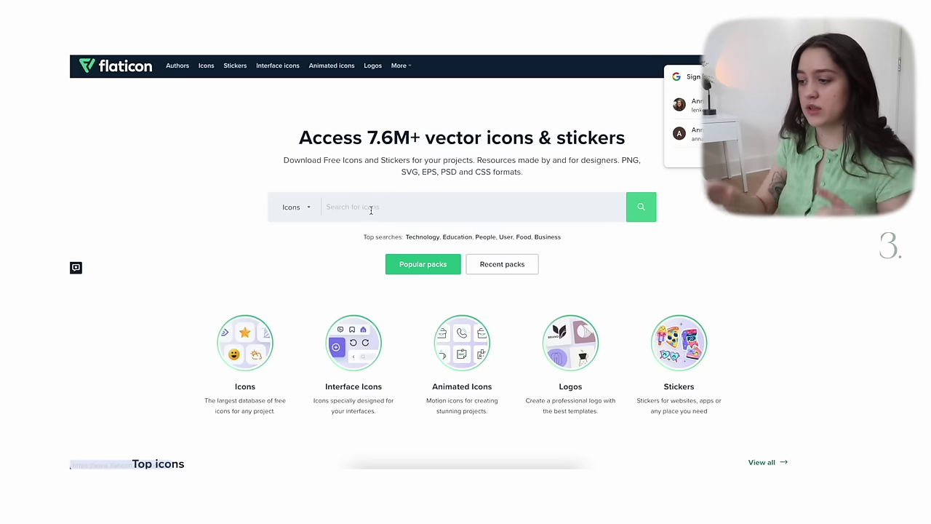
# Search Flaticon for "mango" icons, open the red mango with yellow slices, and copy its image address.
pyautogui.click(371, 208)
pyautogui.write('man')
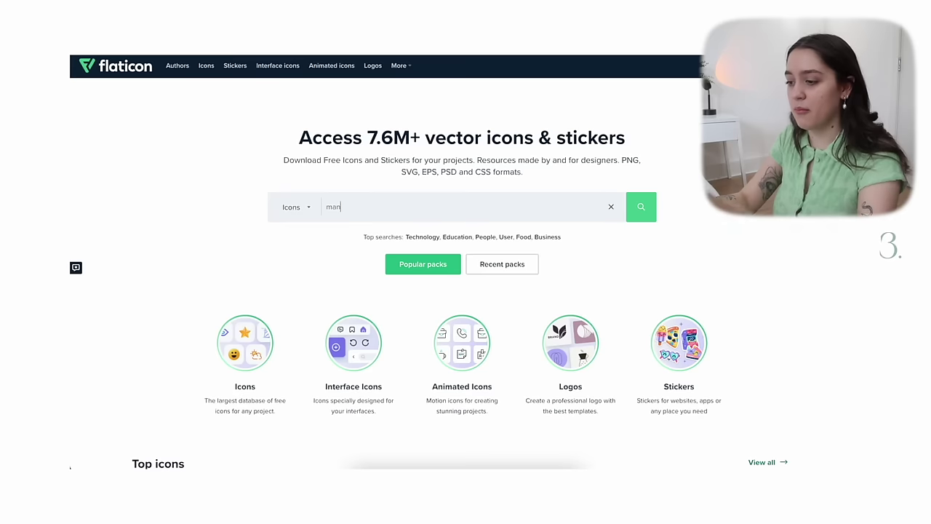
pyautogui.write('go')
pyautogui.press('Return')
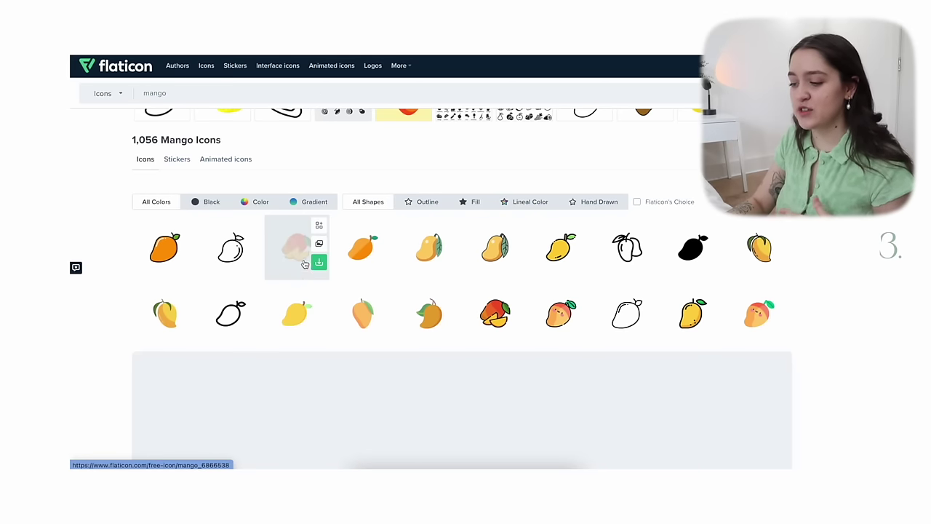
pyautogui.click(289, 253)
pyautogui.rightClick(353, 218)
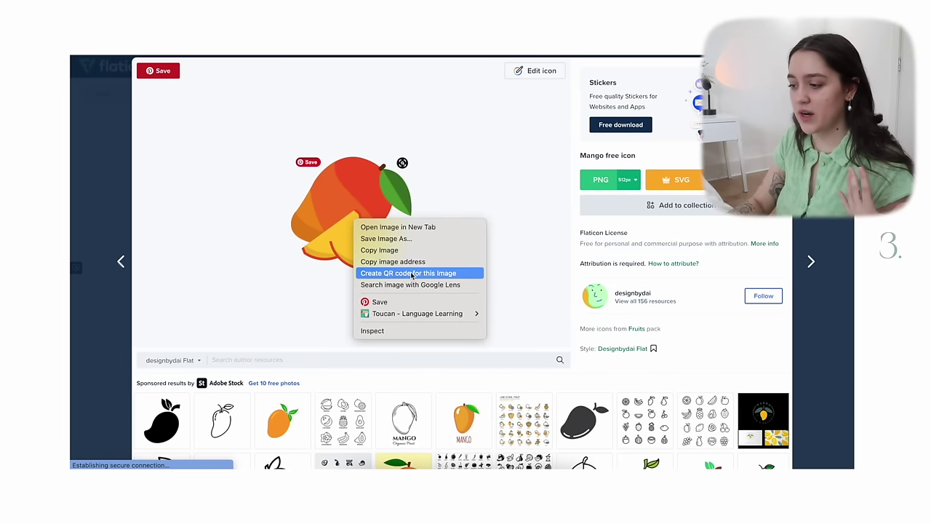
pyautogui.click(404, 262)
# Switch to the Notion Travel page and set the Trips page's icon from the copied image link.
pyautogui.hotkey('ctrl', 'Tab')
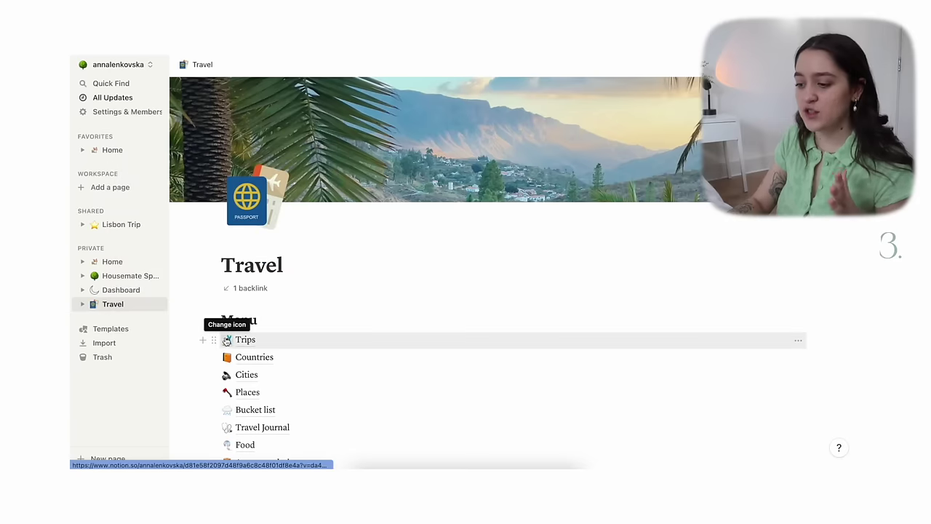
pyautogui.click(226, 340)
pyautogui.click(223, 157)
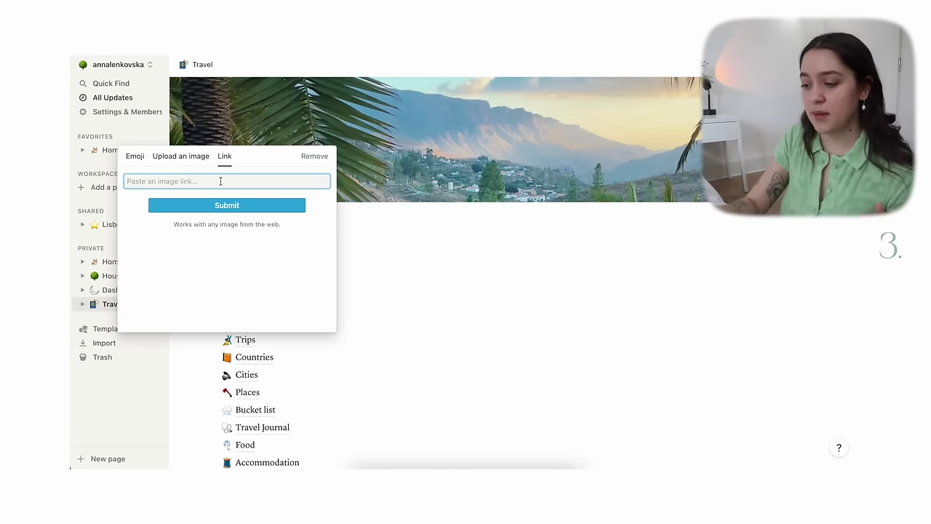
pyautogui.hotkey('ctrl', 'v')
pyautogui.click(226, 205)
# Switch to the other icon library and look over its country icons.
pyautogui.hotkey('ctrl', 'Tab')
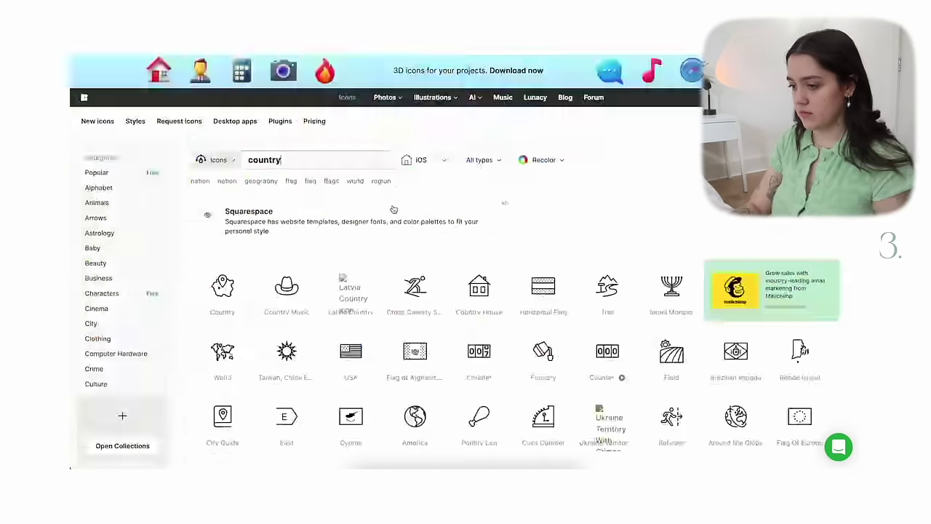
pyautogui.click(362, 315)
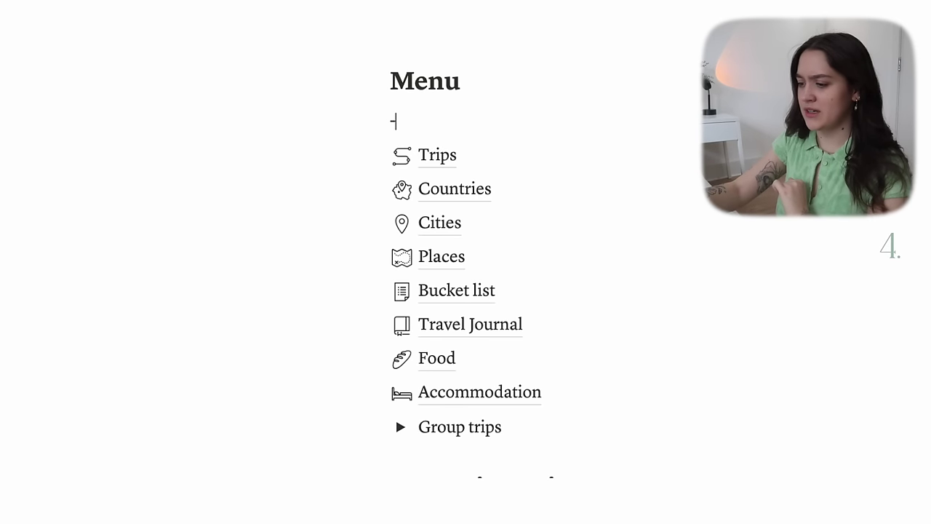
# Insert a divider line between the Menu heading and the Trips link.
pyautogui.write('--')
pyautogui.press('BackSpace')
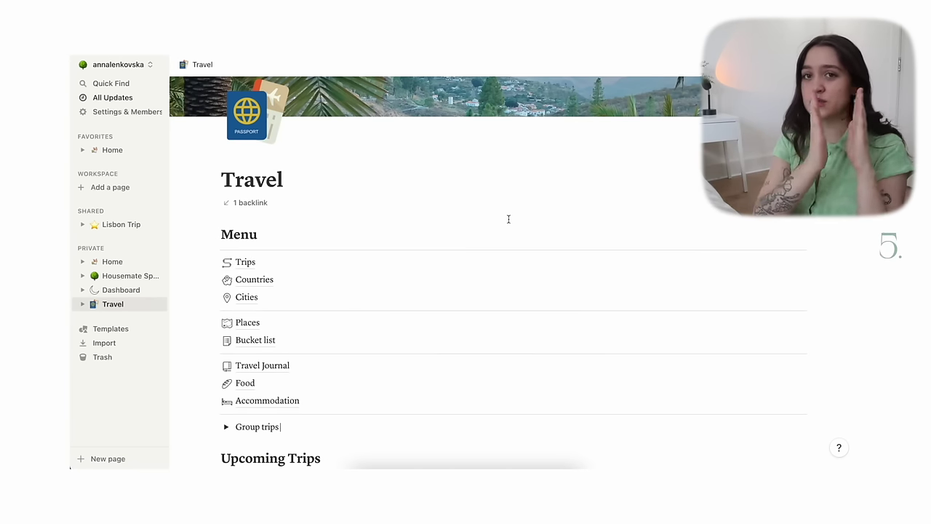
# Add an empty block below the Menu heading and move it beside the heading to create a second column.
pyautogui.scroll(-3, 508, 219)
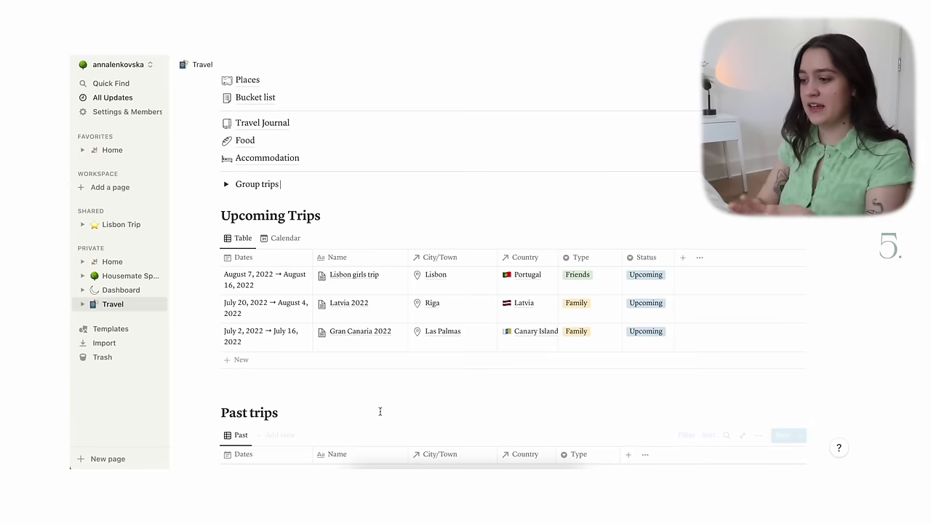
pyautogui.scroll(2, 360, 313)
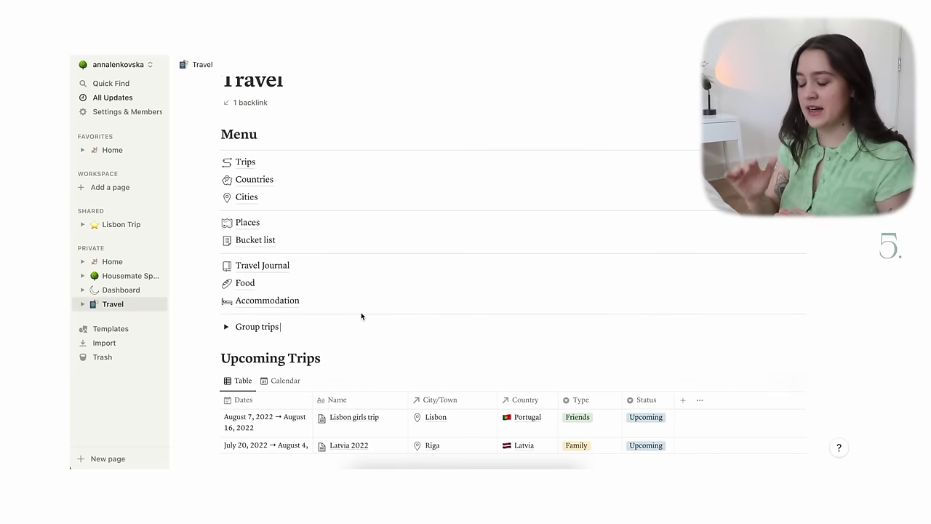
pyautogui.scroll(-3, 361, 312)
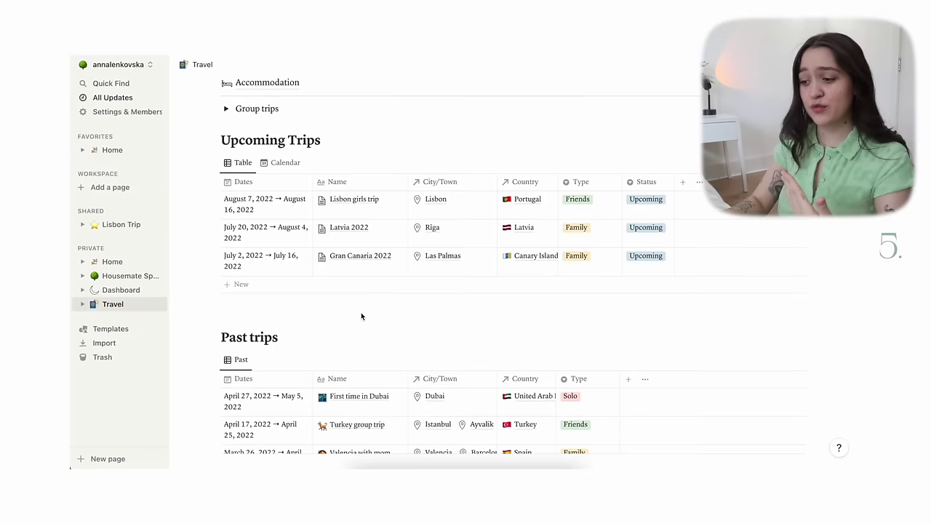
pyautogui.scroll(4, 361, 312)
pyautogui.click(262, 223)
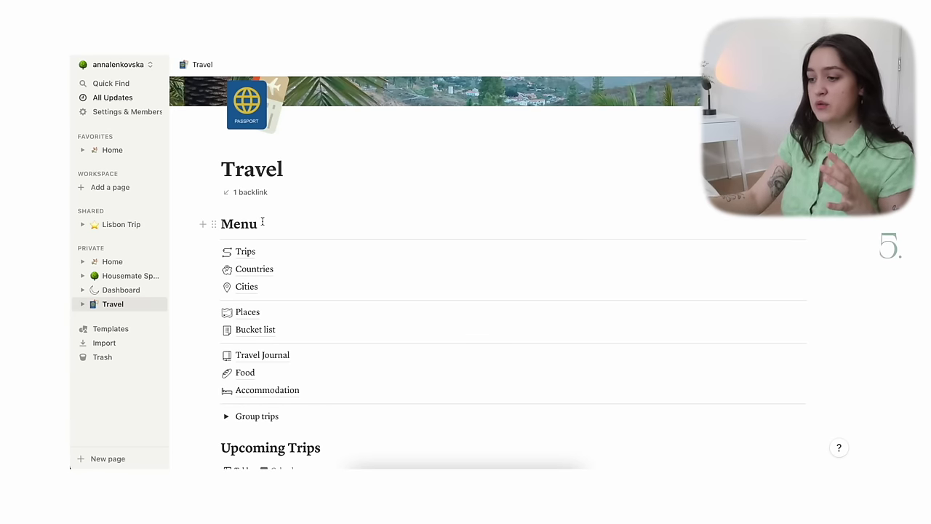
pyautogui.press('Return')
pyautogui.moveTo(216, 245); pyautogui.dragTo(813, 224)
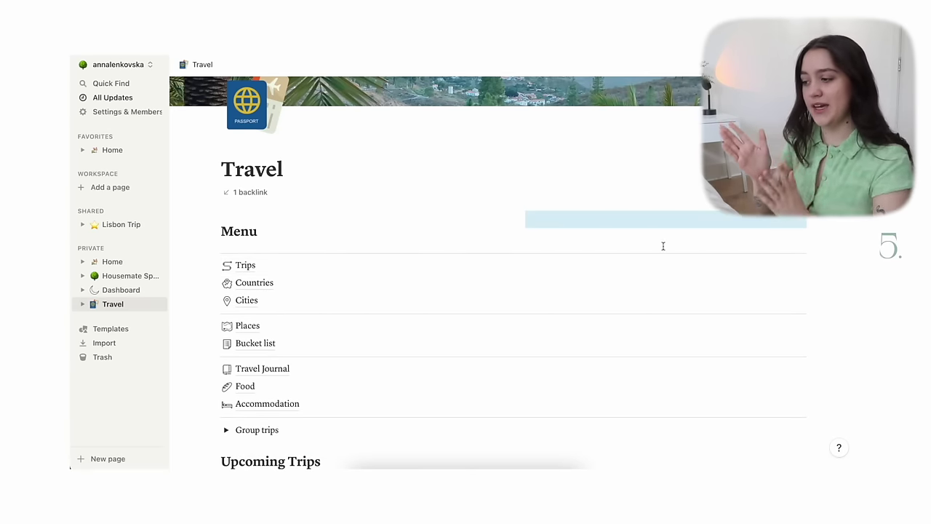
# Select all menu links and dividers down to Group trips and move them beneath the Menu heading within its column.
pyautogui.click(216, 253)
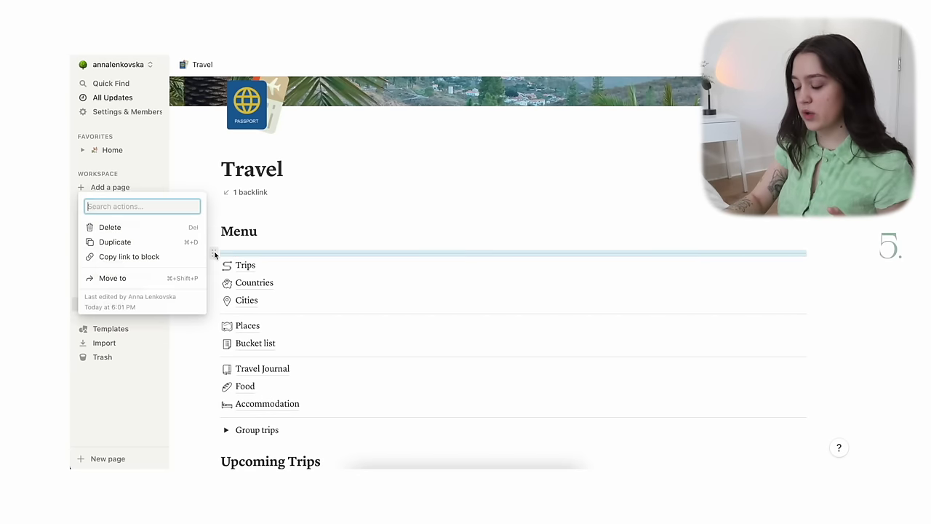
pyautogui.press('Escape')
pyautogui.hotkey('shift', 'Down')
pyautogui.hotkey('shift', 'Down')
pyautogui.hotkey('shift', 'Down')
pyautogui.hotkey('shift', 'Down')
pyautogui.hotkey('shift', 'Down')
pyautogui.hotkey('shift', 'Down')
pyautogui.hotkey('shift', 'Down')
pyautogui.hotkey('shift', 'Down')
pyautogui.hotkey('shift', 'Down')
pyautogui.hotkey('shift', 'Down')
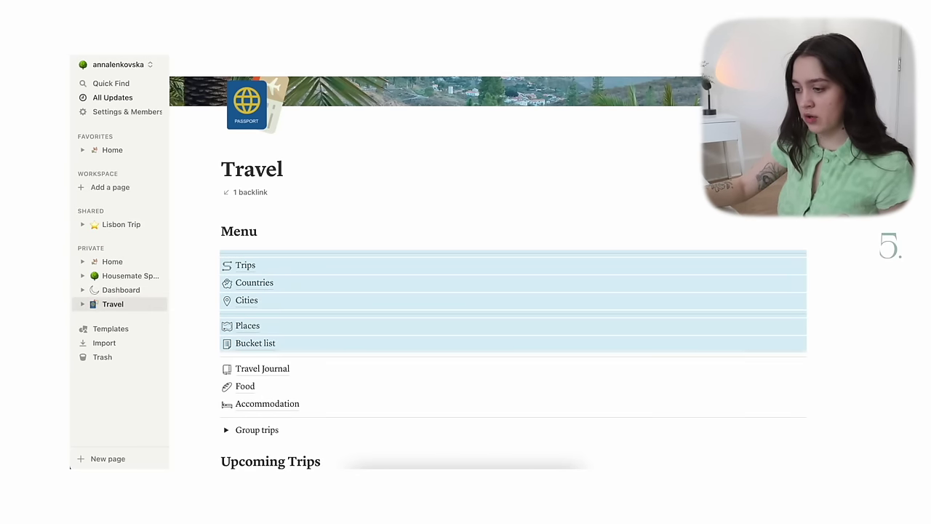
pyautogui.hotkey('shift', 'Down')
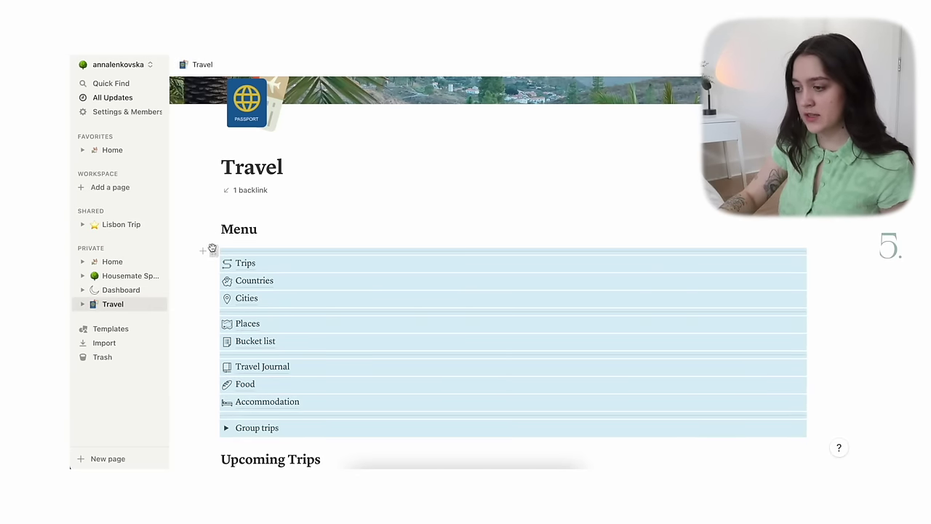
pyautogui.moveTo(211, 248); pyautogui.dragTo(216, 240)
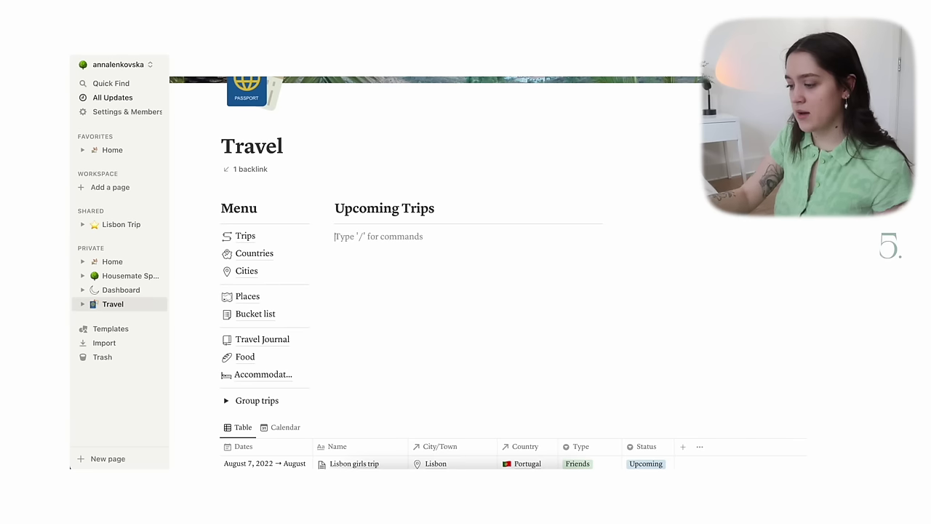
# Examine the Dashboard page's column layout, including its link menu, pictures and weekly to-do list.
pyautogui.scroll(-1, 388, 312)
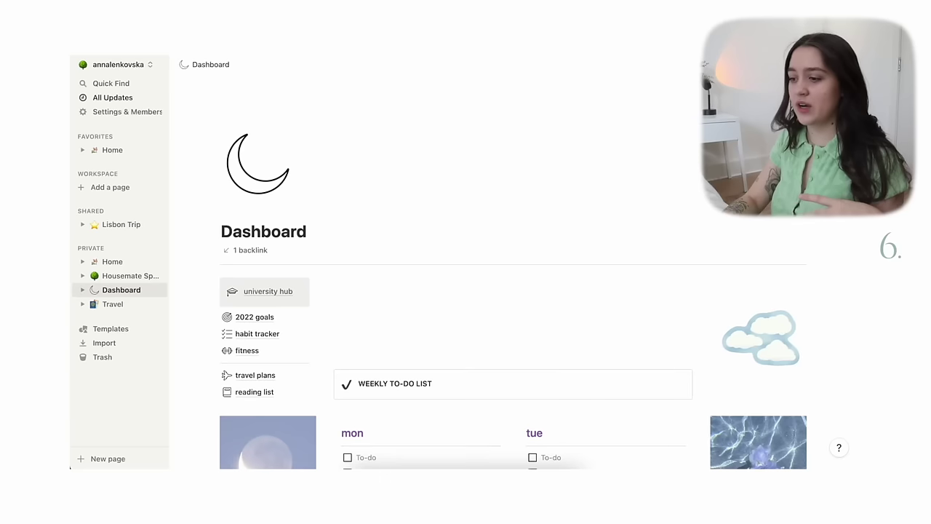
pyautogui.scroll(-2, 467, 211)
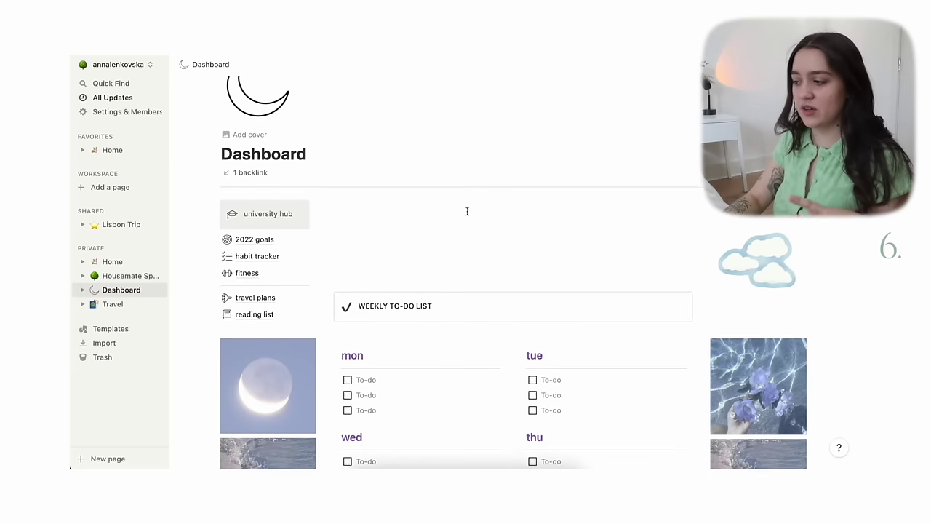
pyautogui.scroll(-1, 476, 243)
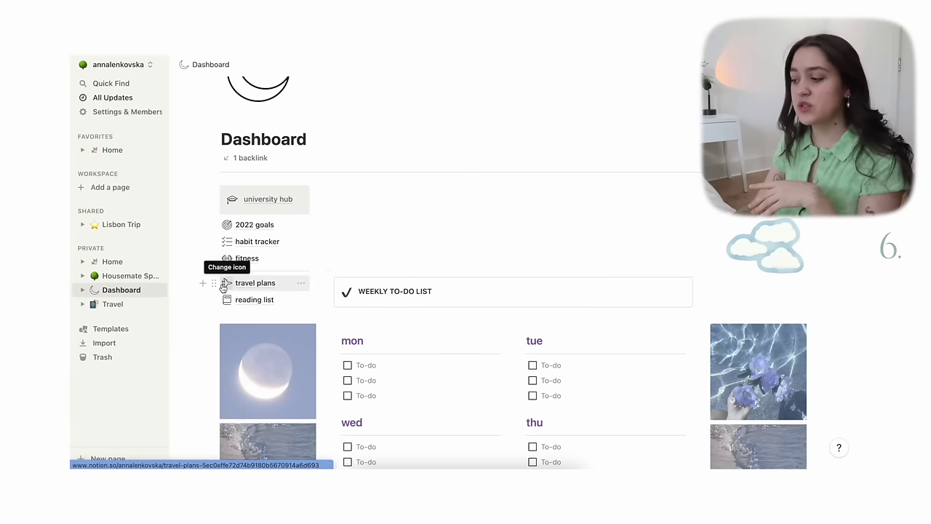
pyautogui.scroll(-3, 226, 282)
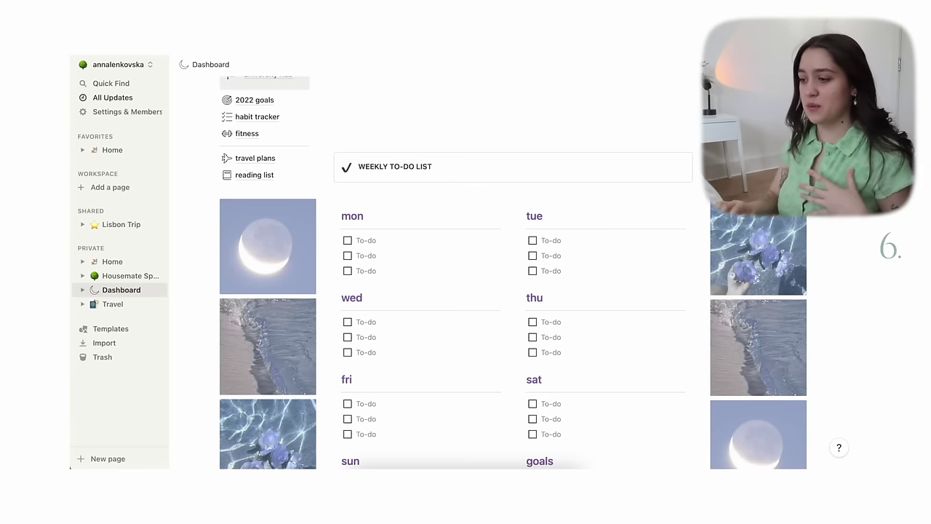
pyautogui.scroll(1, 513, 276)
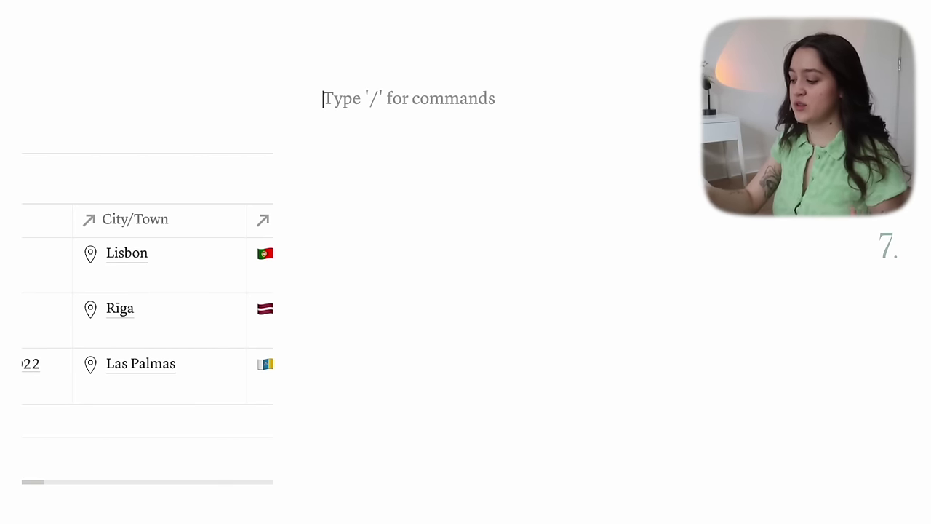
# Browse the media and embed block types available for the empty block beside the Upcoming Trips table.
pyautogui.write('/')
pyautogui.scroll(-10, 443, 357)
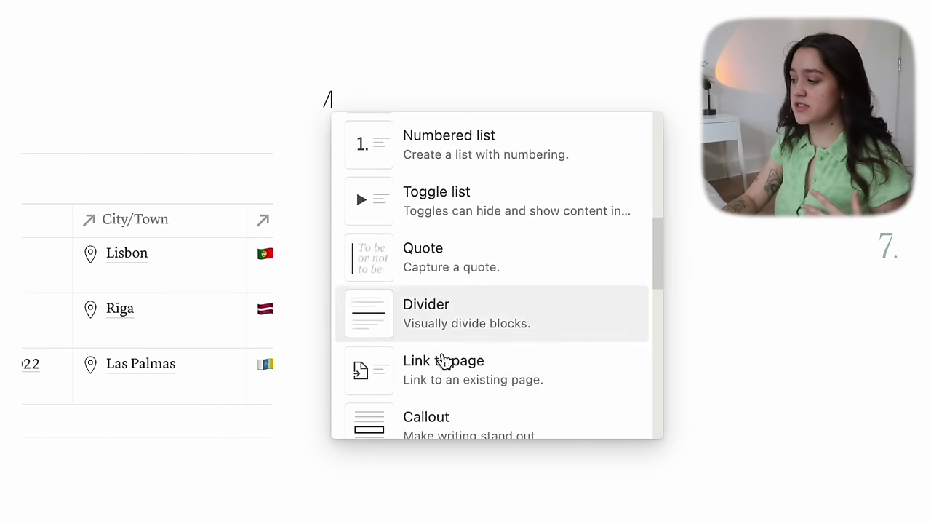
pyautogui.scroll(-10, 445, 361)
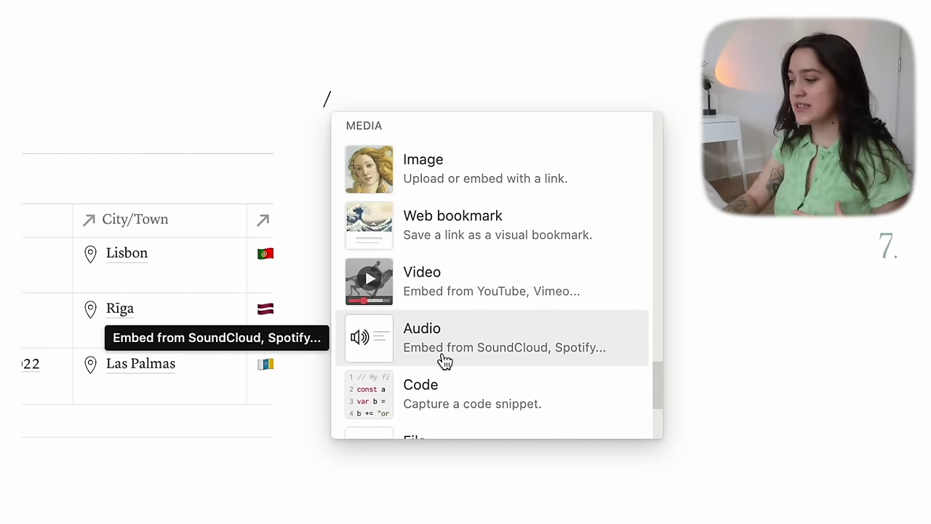
pyautogui.scroll(-10, 444, 362)
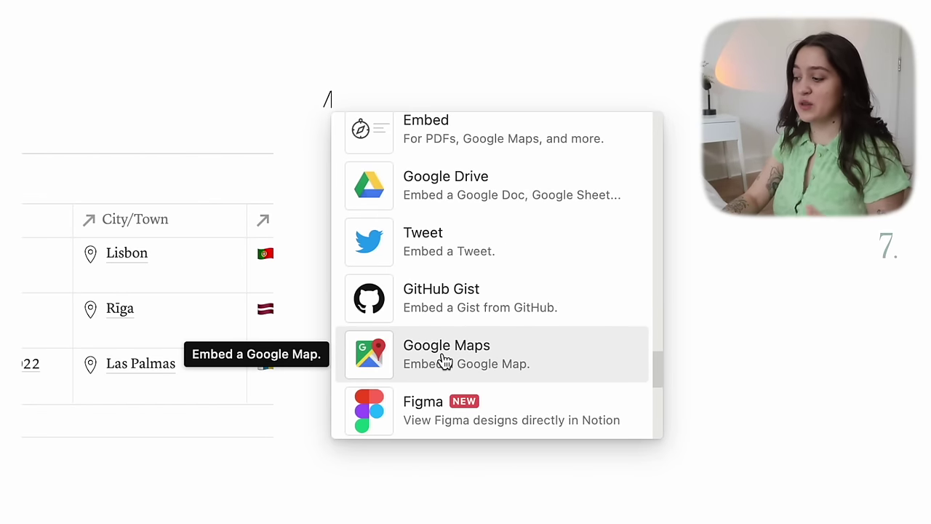
pyautogui.scroll(3, 445, 362)
pyautogui.scroll(-6, 505, 388)
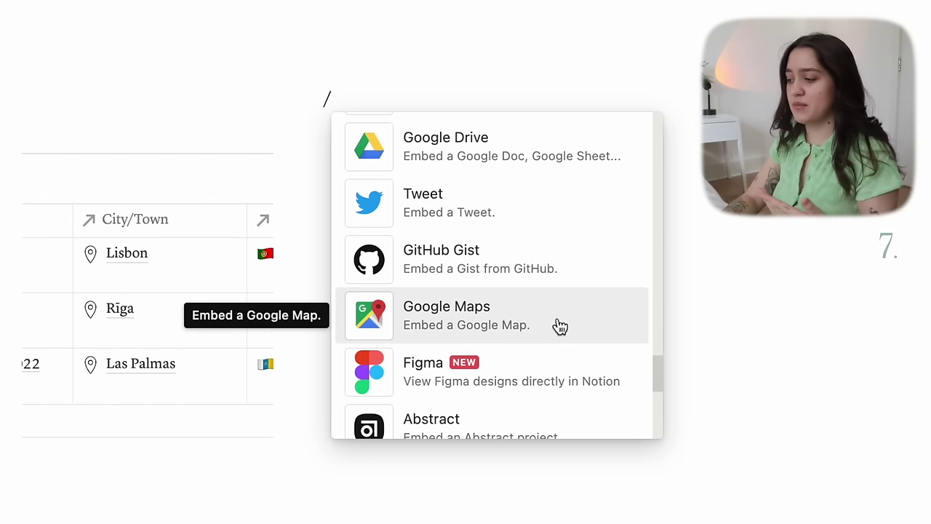
pyautogui.scroll(-10, 561, 331)
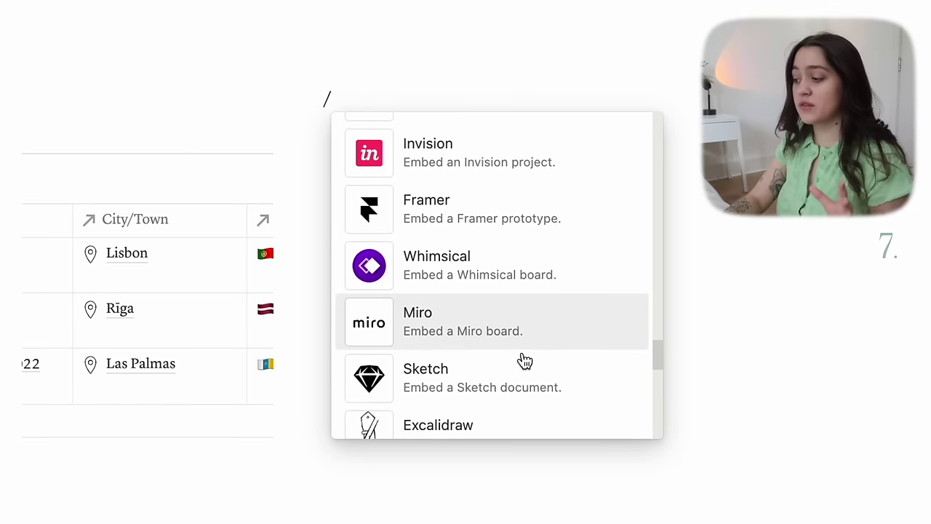
pyautogui.scroll(-8, 523, 361)
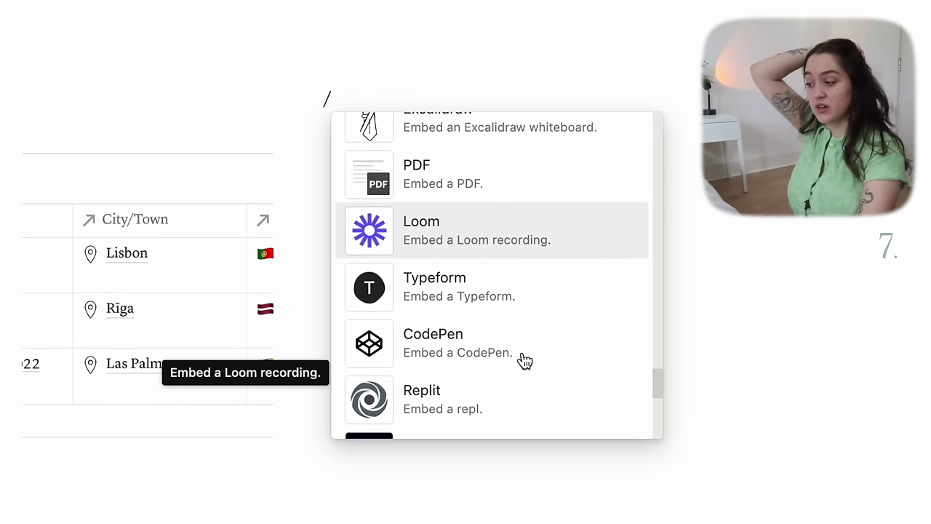
pyautogui.scroll(-7, 524, 362)
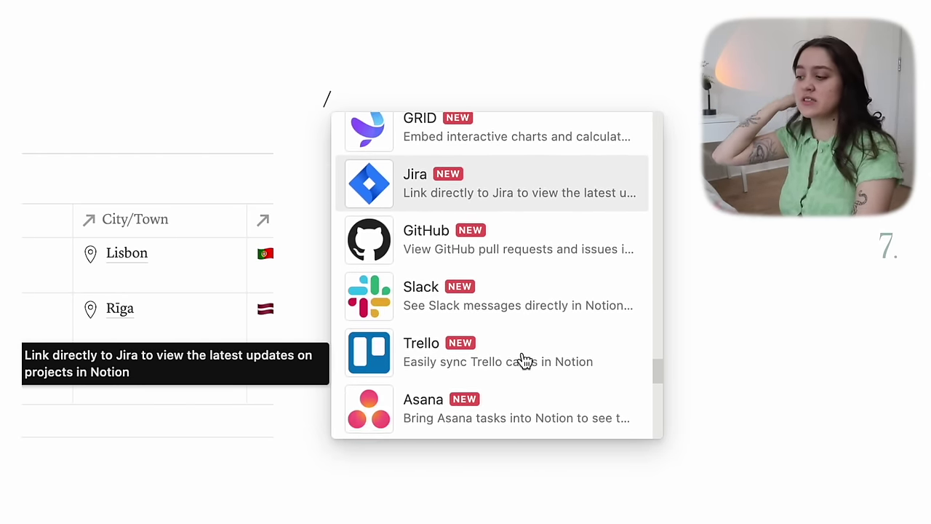
pyautogui.scroll(-5, 524, 362)
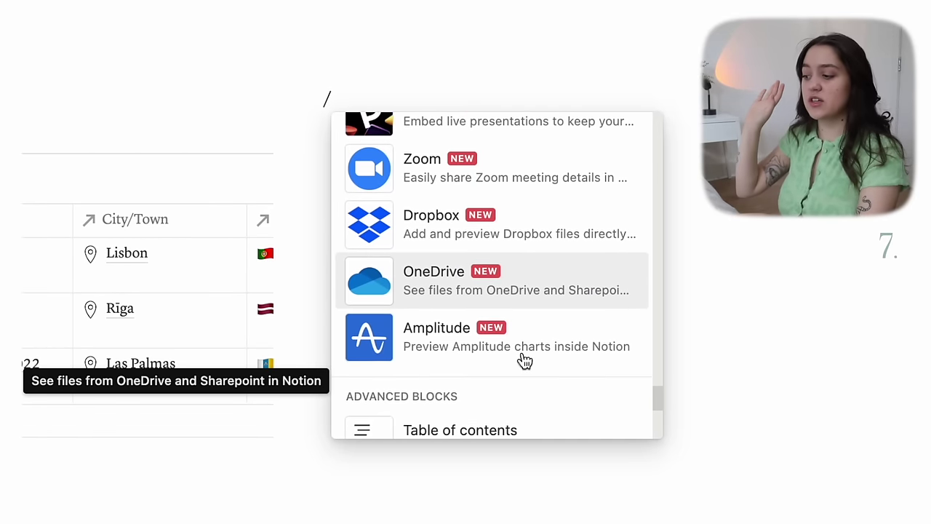
pyautogui.scroll(4, 524, 362)
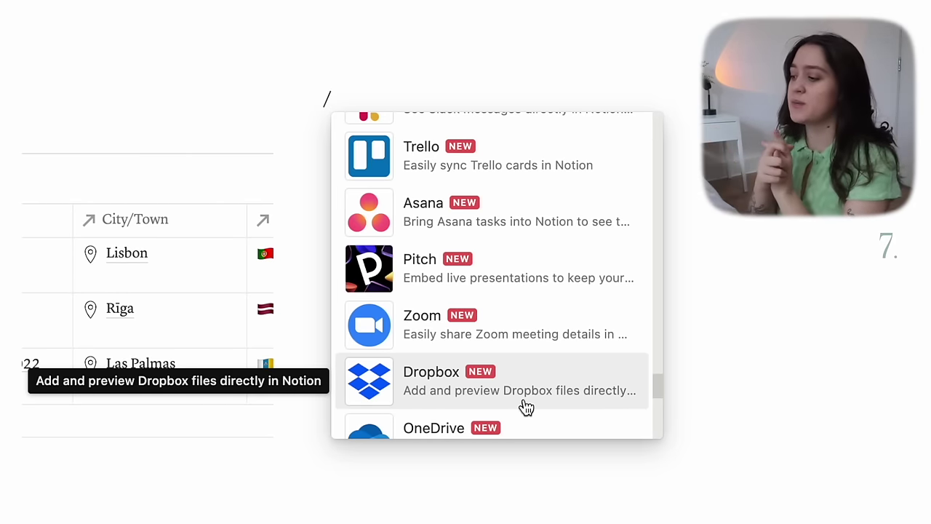
# Embed a Google Map from the copied maps link in the empty column beside the Upcoming Trips table.
pyautogui.scroll(10, 450, 256)
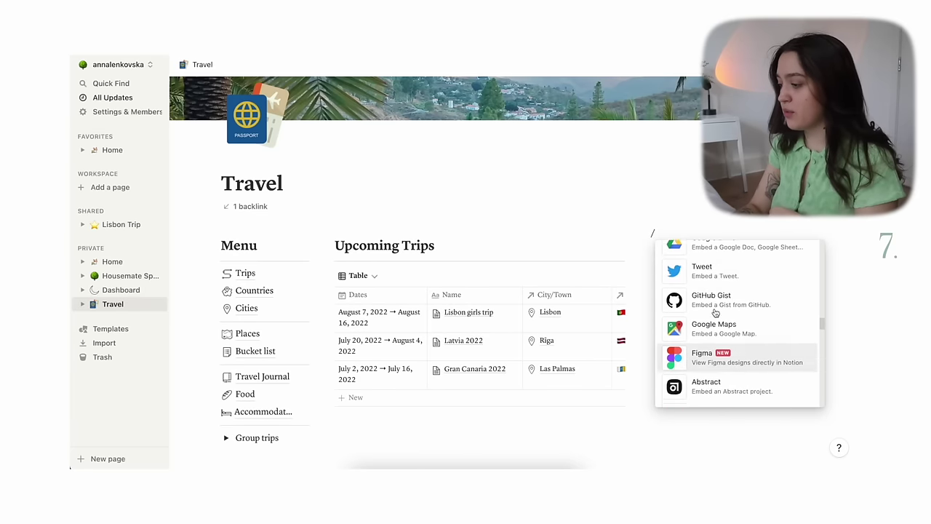
pyautogui.scroll(3, 715, 312)
pyautogui.click(713, 364)
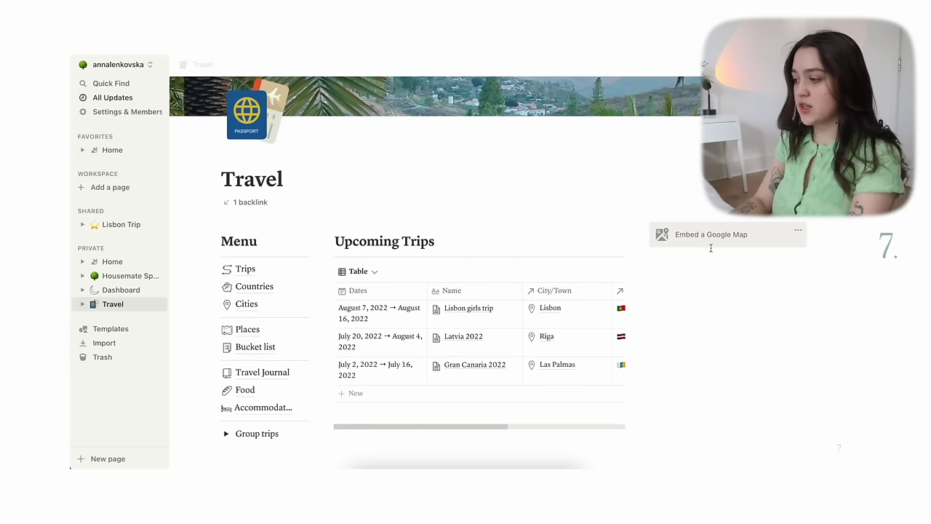
pyautogui.click(711, 240)
pyautogui.hotkey('ctrl', 'v')
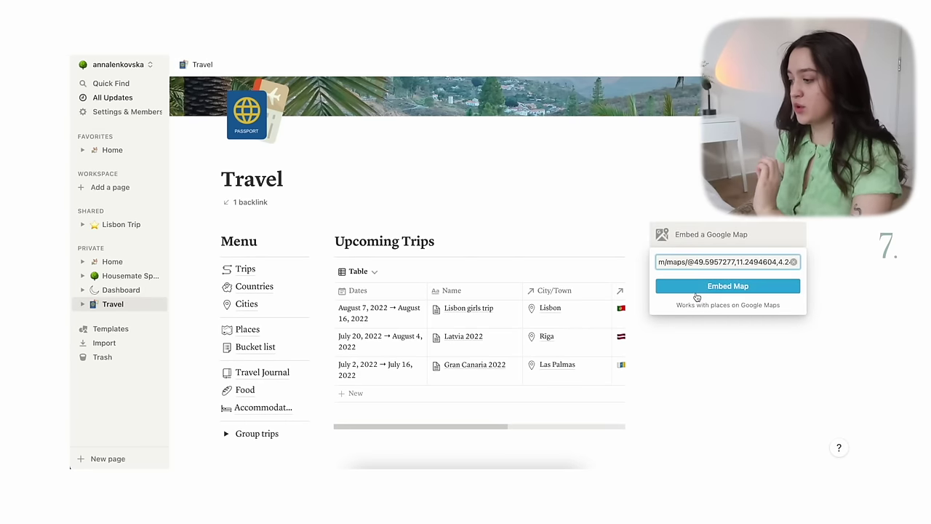
pyautogui.click(696, 294)
pyautogui.scroll(-2, 724, 317)
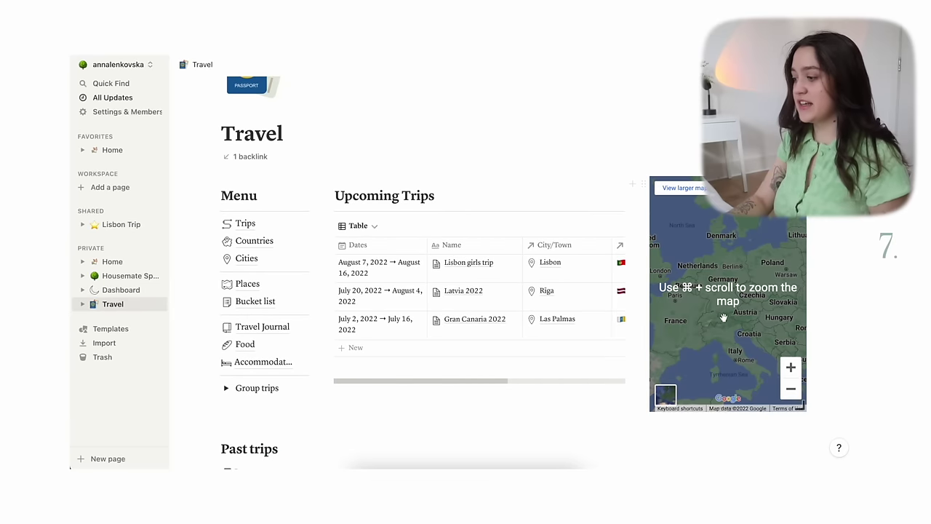
# Pan and zoom the embedded map out until it frames the whole of Europe.
pyautogui.moveTo(724, 317); pyautogui.dragTo(655, 318)
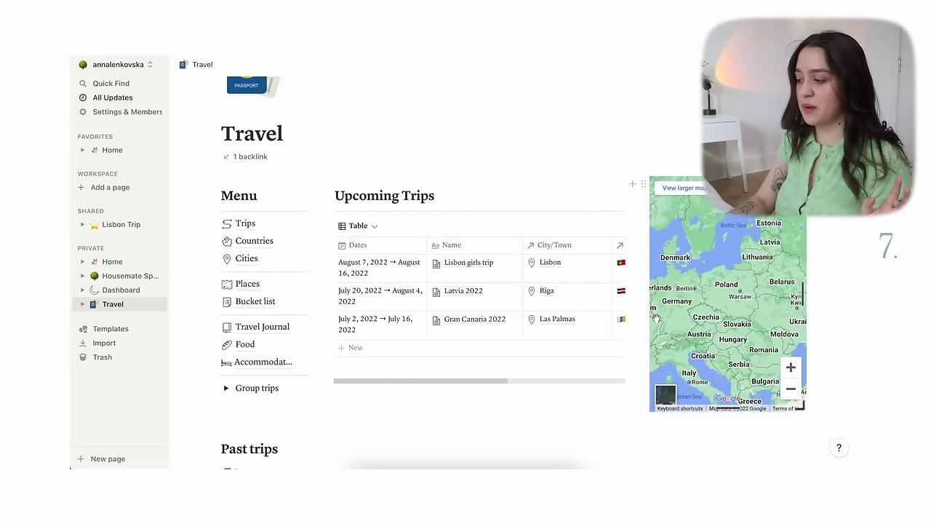
pyautogui.click(791, 367)
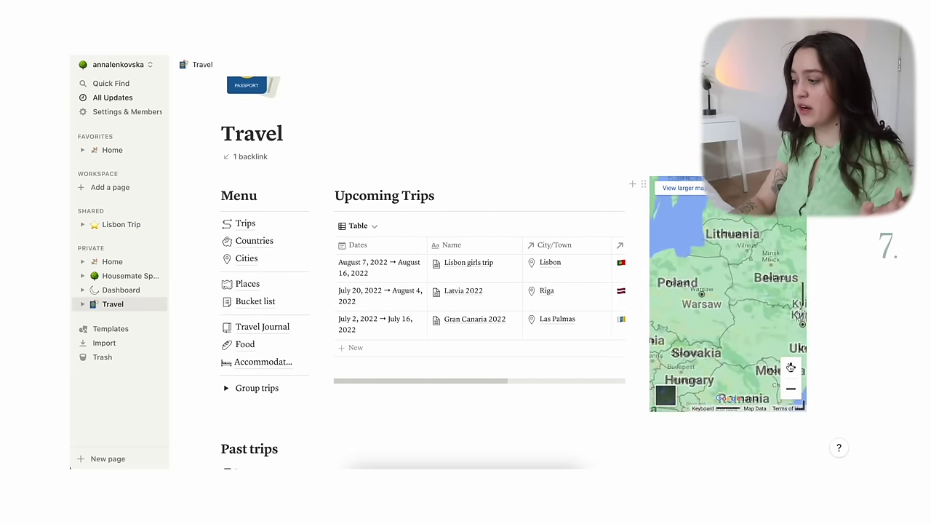
pyautogui.click(790, 389)
pyautogui.click(791, 388)
pyautogui.click(791, 388)
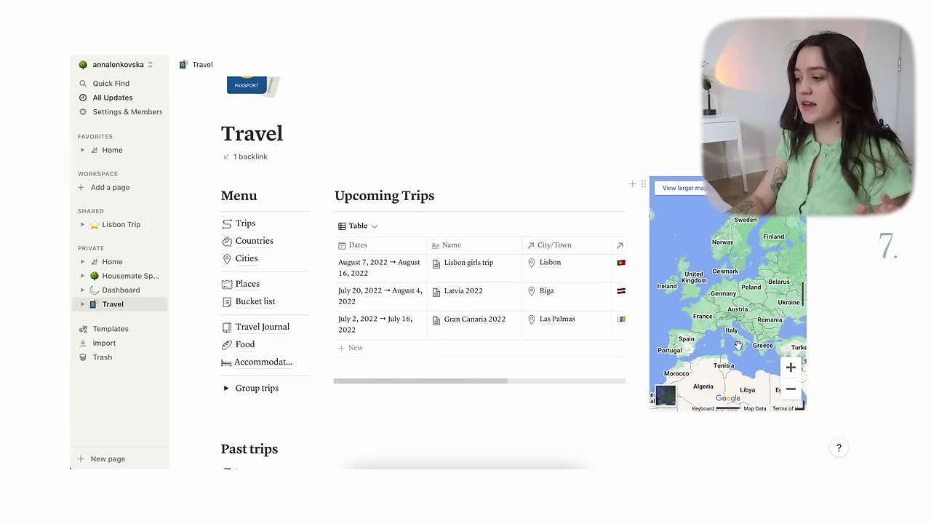
pyautogui.moveTo(737, 345); pyautogui.dragTo(738, 337)
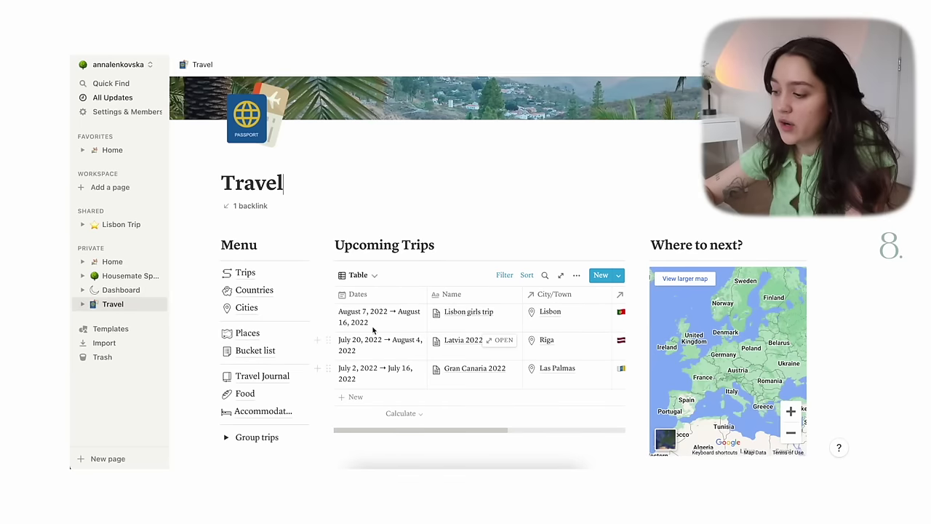
# Review the Upcoming Trips table's columns and change its layout to a Gallery with small cards and page cover previews.
pyautogui.scroll(-1, 413, 365)
pyautogui.scroll(-1, 413, 335)
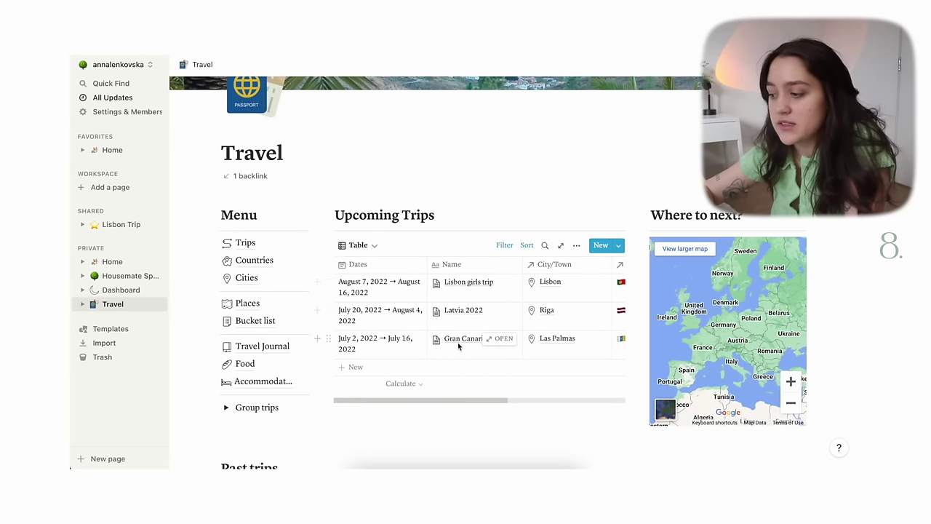
pyautogui.hscroll(5, 458, 344)
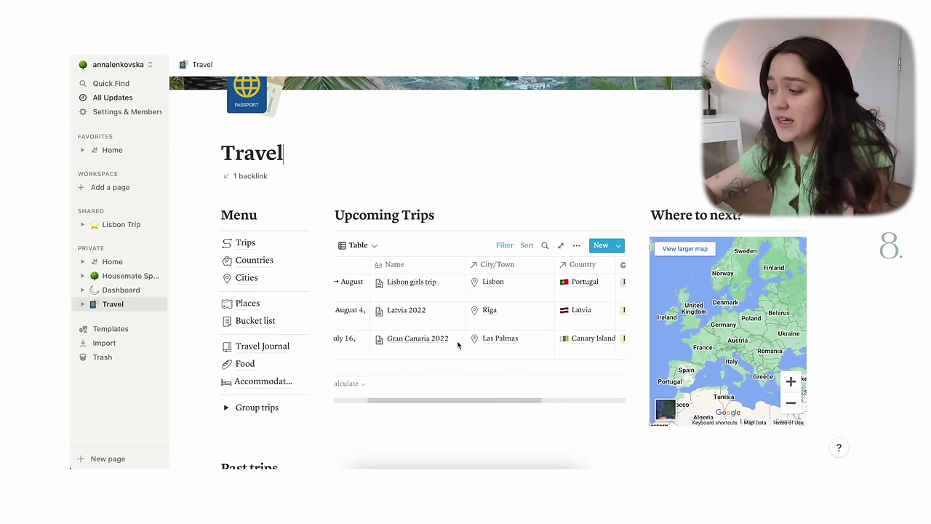
pyautogui.hscroll(1, 458, 345)
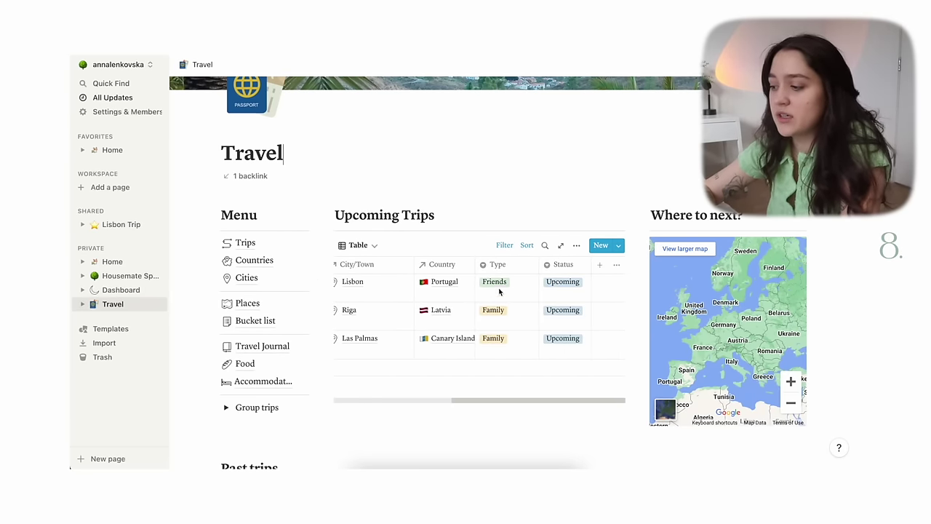
pyautogui.hscroll(-5, 422, 323)
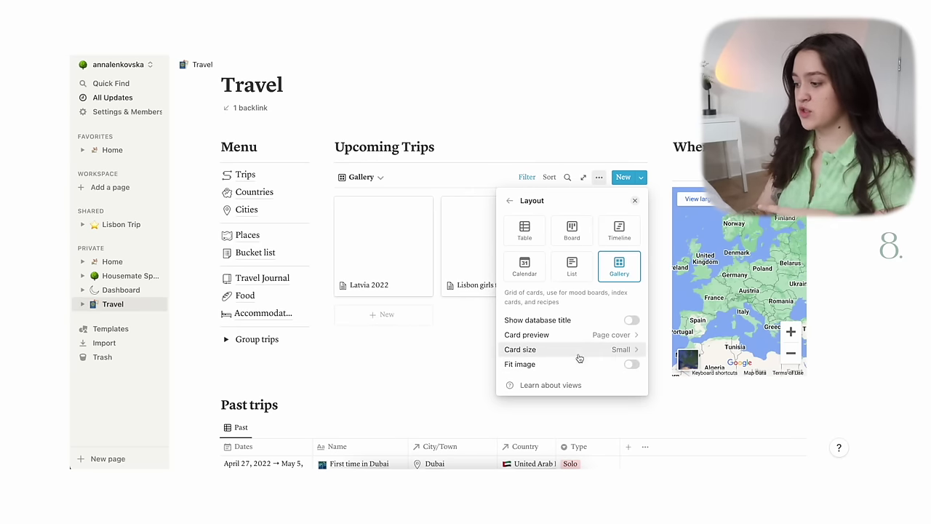
pyautogui.click(343, 233)
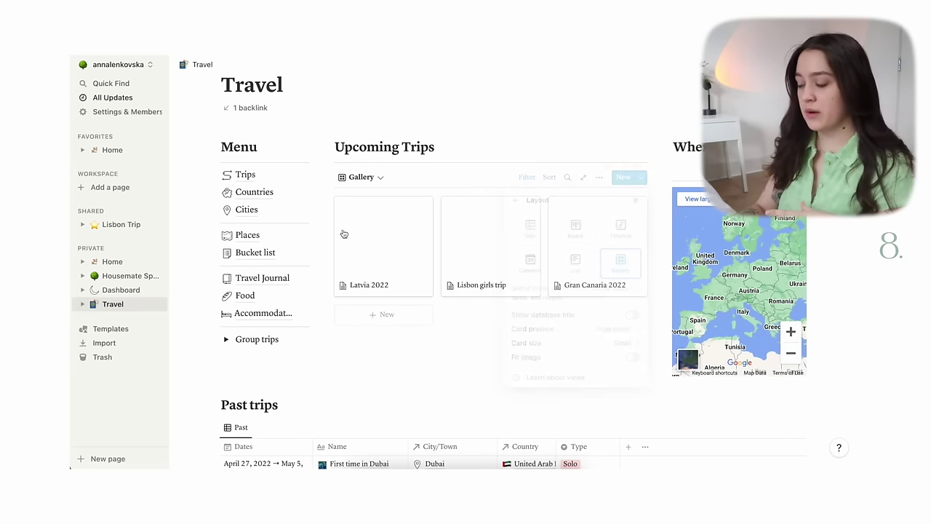
# Give the Latvia 2022 trip page the Latvian flag emoji as its icon and a city skyline cover photo.
pyautogui.click(393, 238)
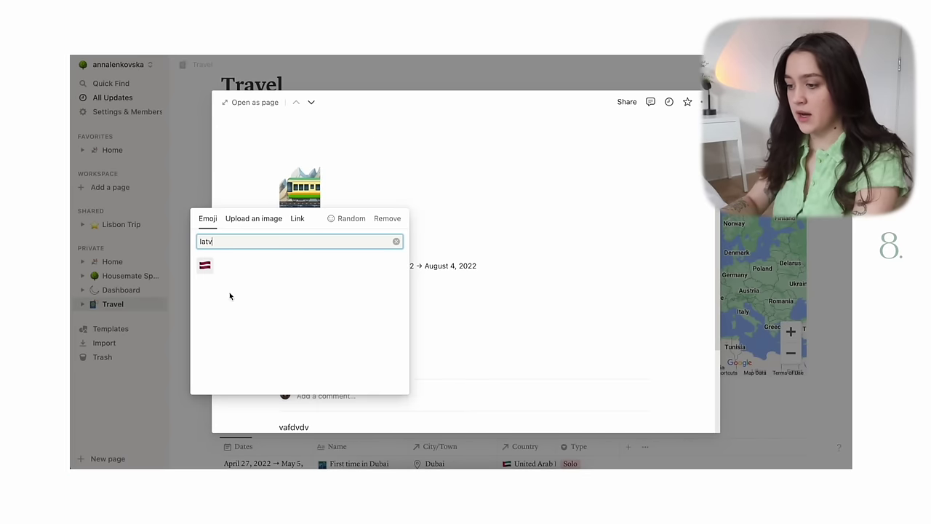
pyautogui.click(202, 265)
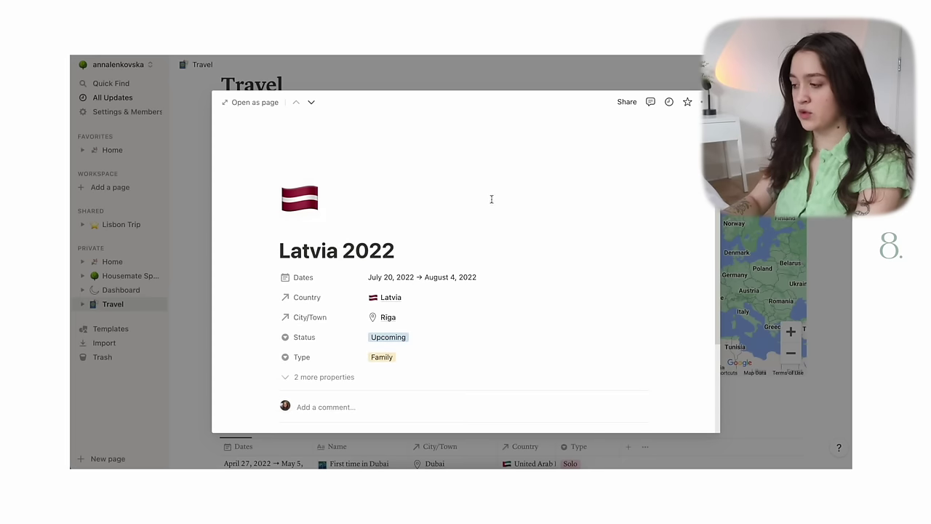
pyautogui.click(570, 195)
pyautogui.click(557, 207)
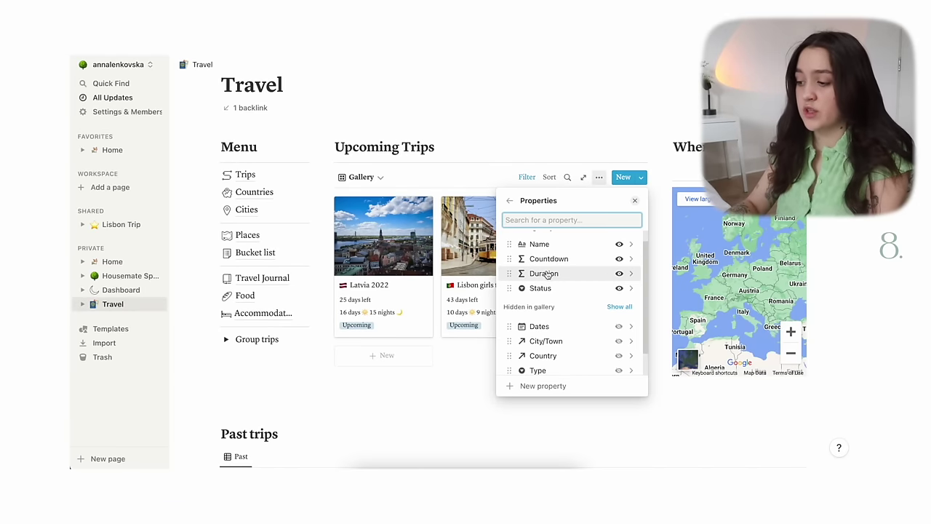
# Show the Type property and hide the Status property on the Upcoming Trips gallery cards.
pyautogui.scroll(-1, 553, 284)
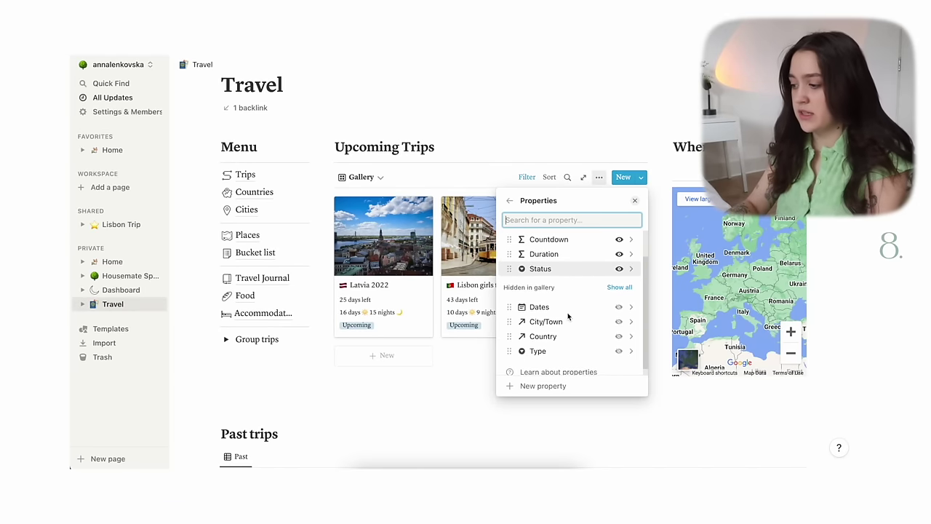
pyautogui.click(619, 351)
pyautogui.click(619, 267)
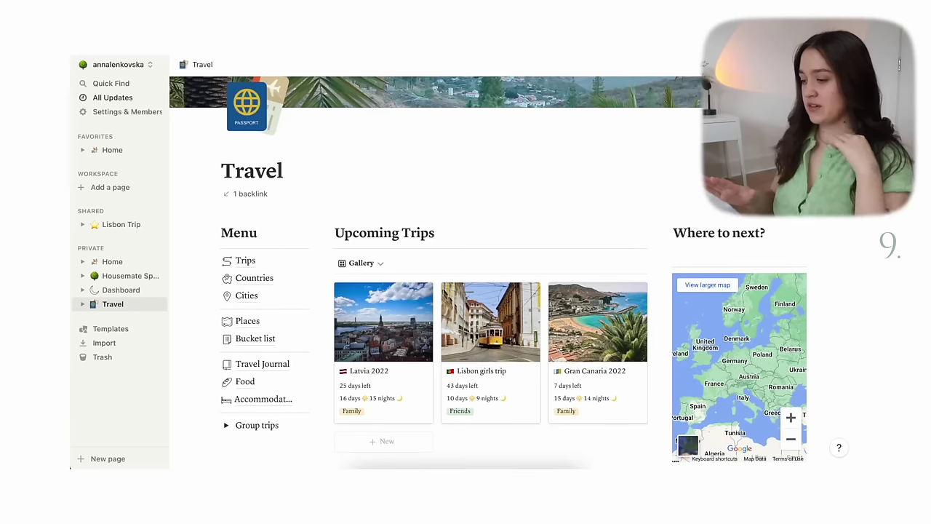
# Examine the list of views saved for the Upcoming Trips database.
pyautogui.scroll(-1, 407, 237)
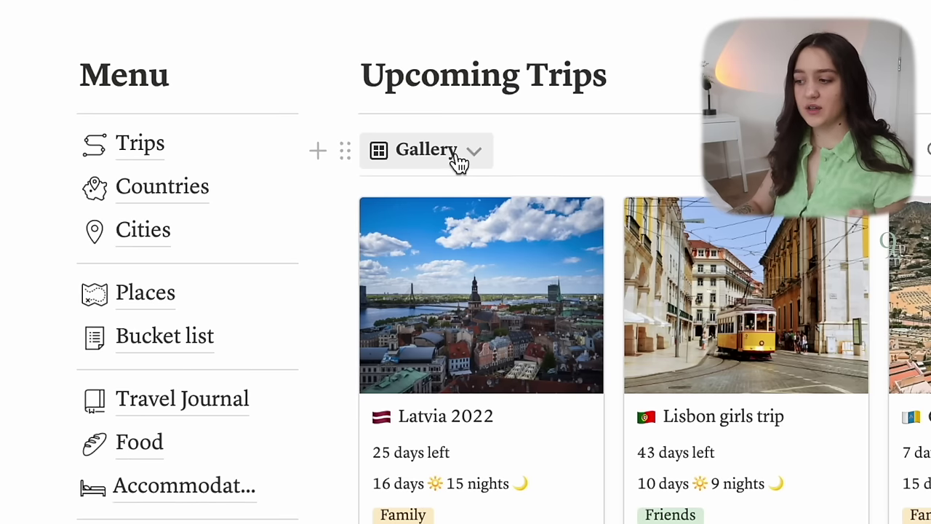
pyautogui.click(374, 239)
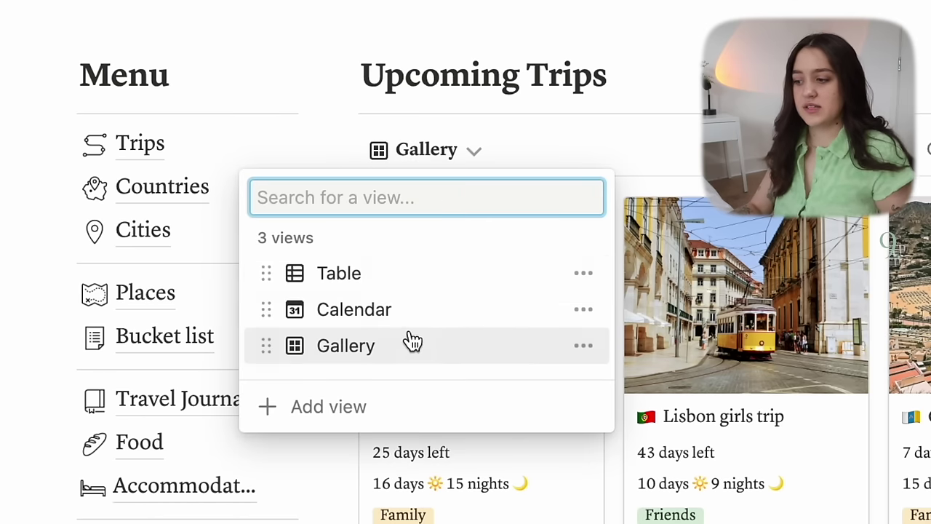
pyautogui.click(375, 241)
pyautogui.click(456, 152)
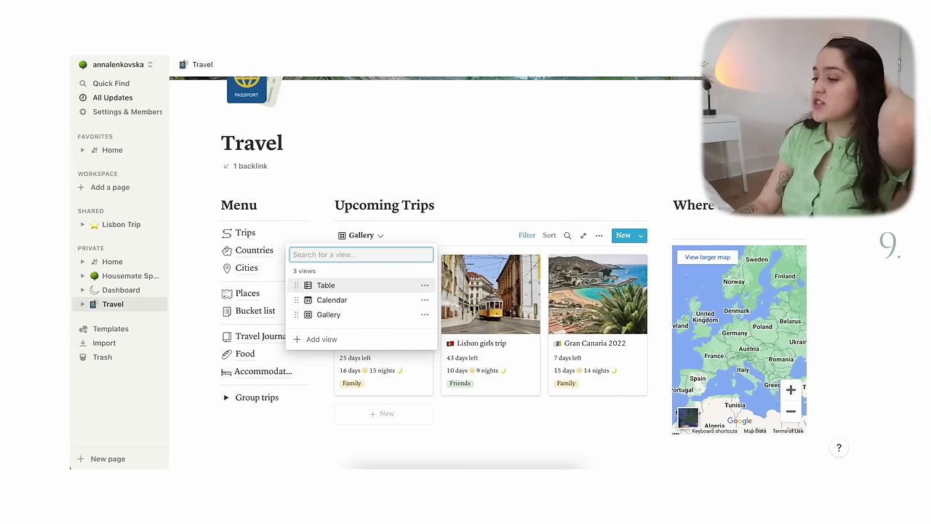
pyautogui.click(484, 129)
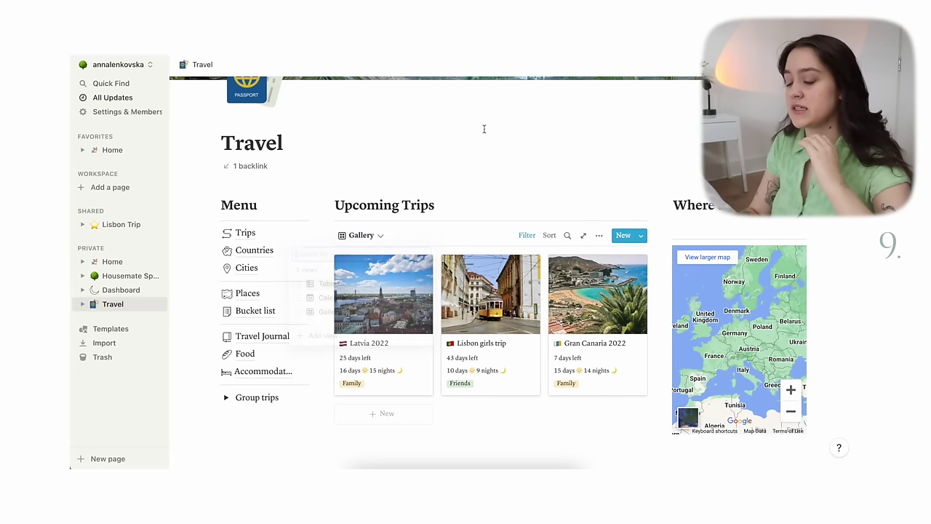
pyautogui.scroll(-2, 436, 177)
pyautogui.scroll(2, 360, 154)
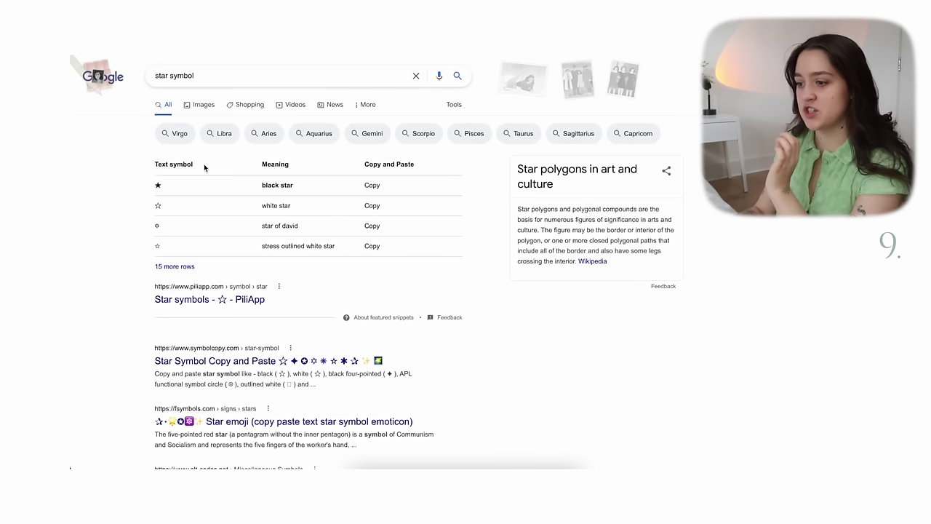
# Copy the white star symbol from the Google results and use ☆ as the name of the Upcoming Trips gallery and calendar views.
pyautogui.moveTo(168, 218); pyautogui.dragTo(154, 206)
pyautogui.click(169, 209)
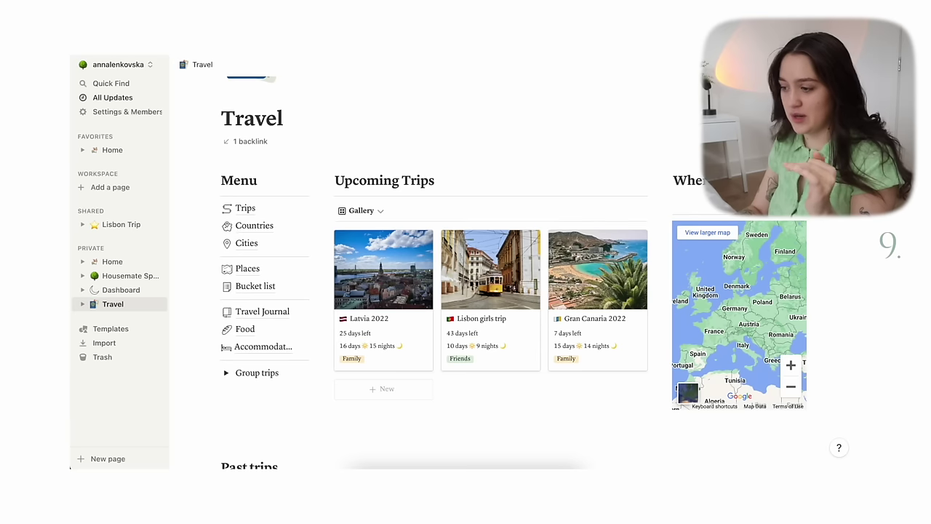
pyautogui.click(361, 210)
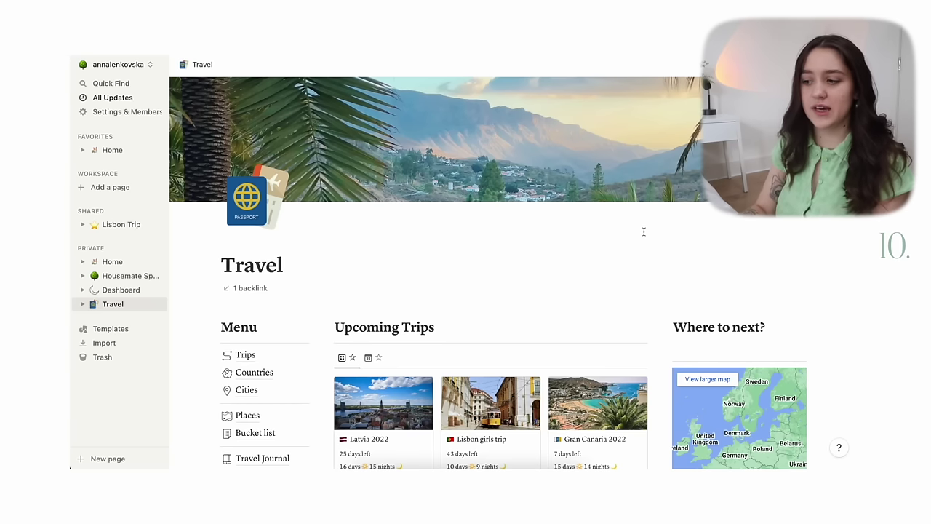
# Turn off the backlinks section in the Travel page's customization settings.
pyautogui.scroll(-1, 537, 279)
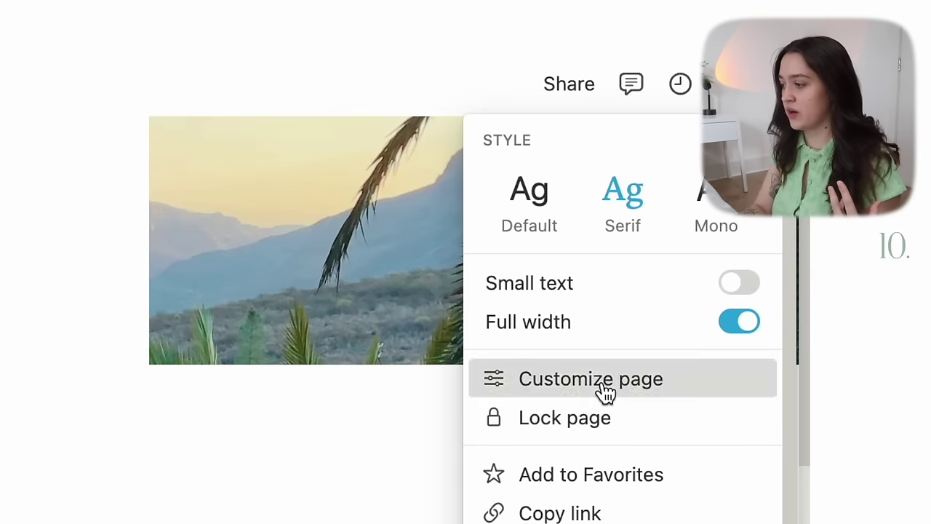
pyautogui.click(783, 176)
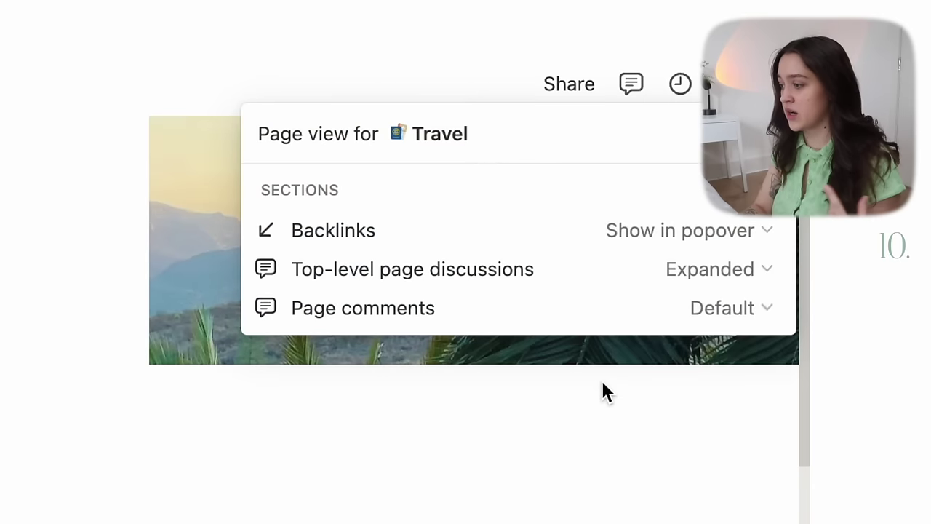
pyautogui.click(707, 227)
pyautogui.click(627, 315)
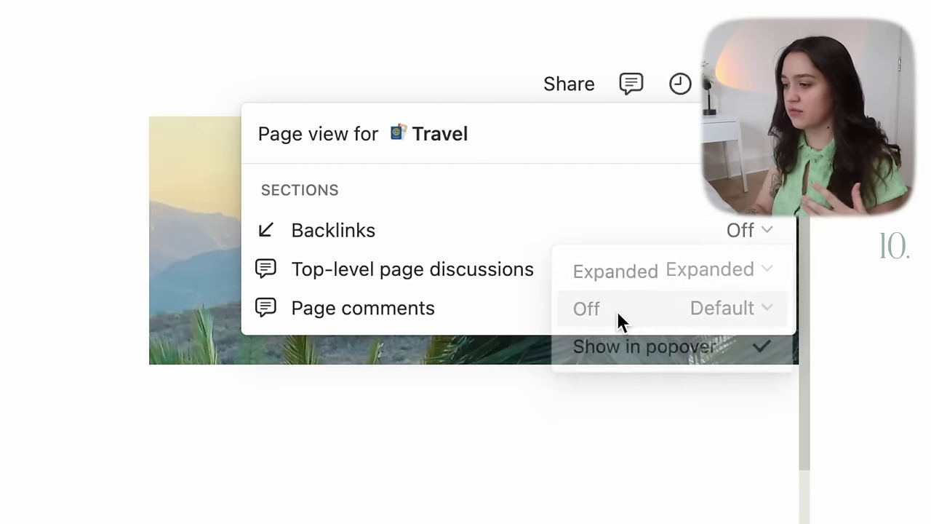
pyautogui.press('Escape')
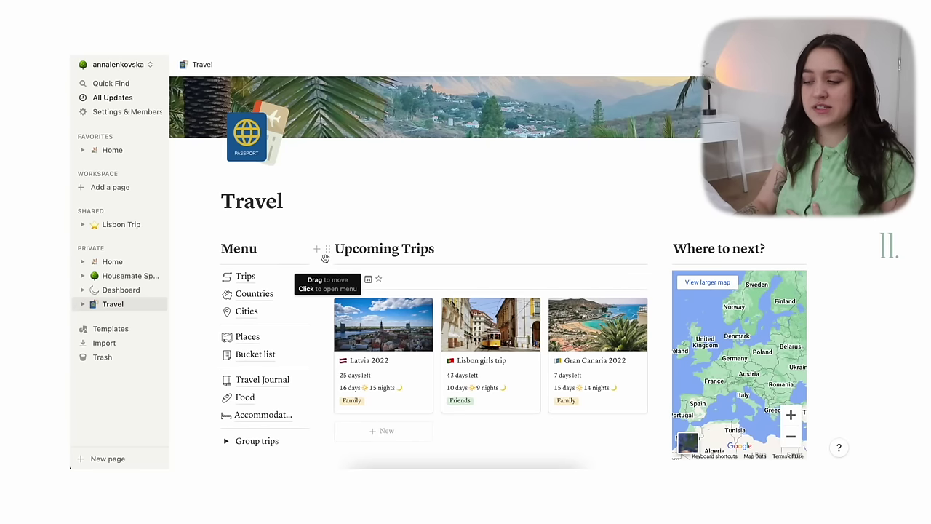
# Add a "Menu" callout above the page links, with the default background and bold text.
pyautogui.press('super+z')
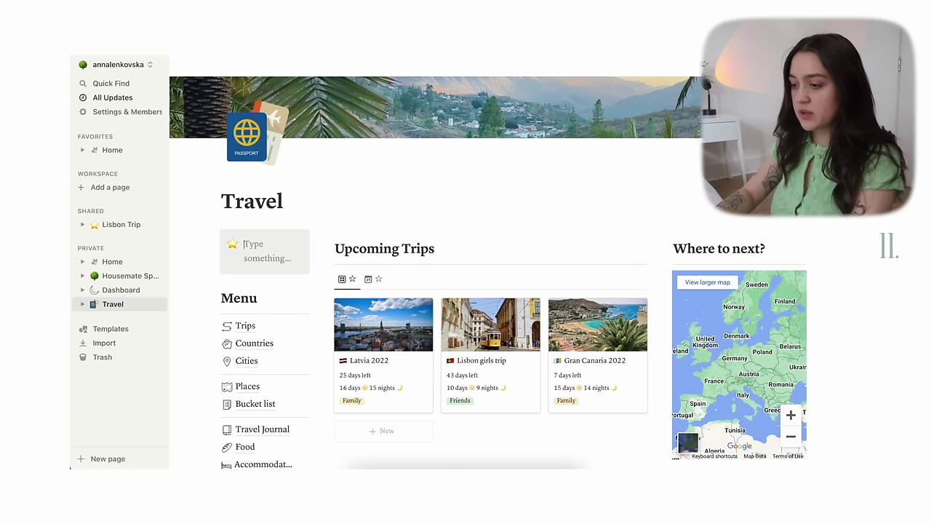
pyautogui.write('Menu')
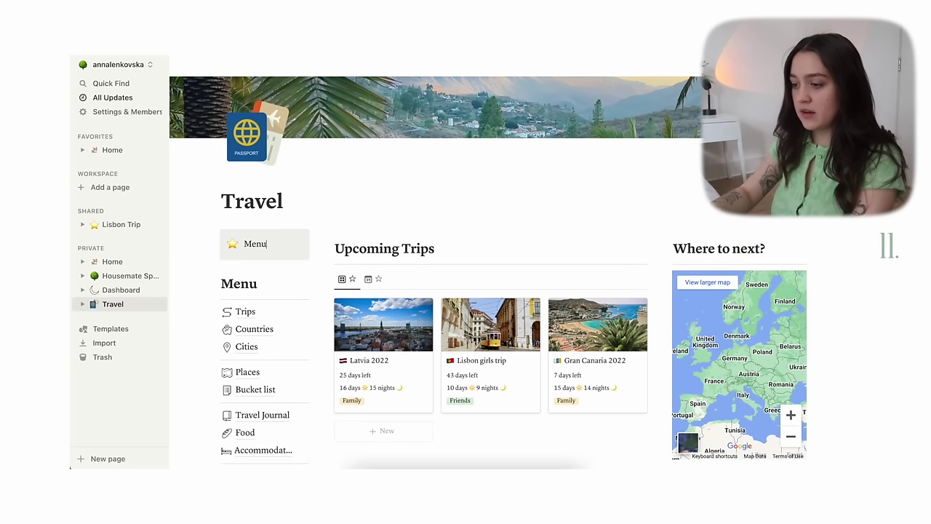
pyautogui.click(214, 234)
pyautogui.moveTo(191, 300)
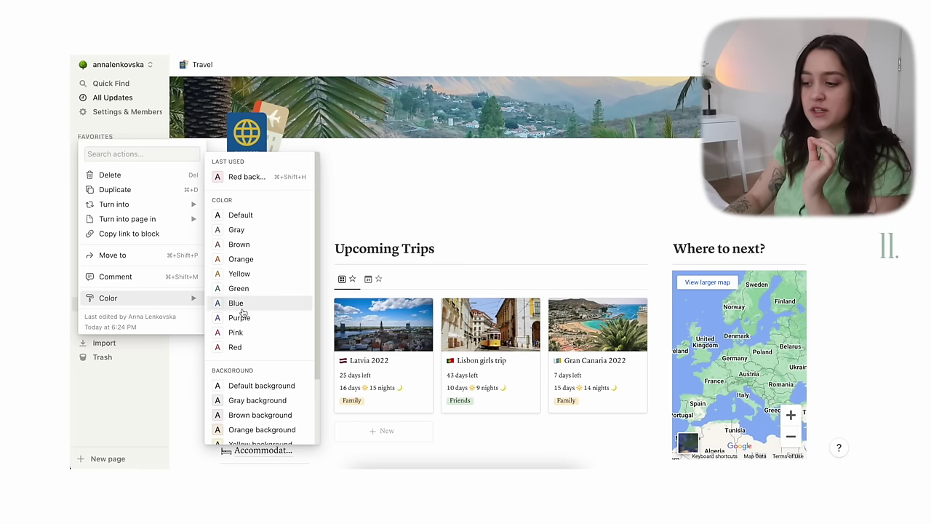
pyautogui.click(257, 393)
pyautogui.doubleClick(255, 245)
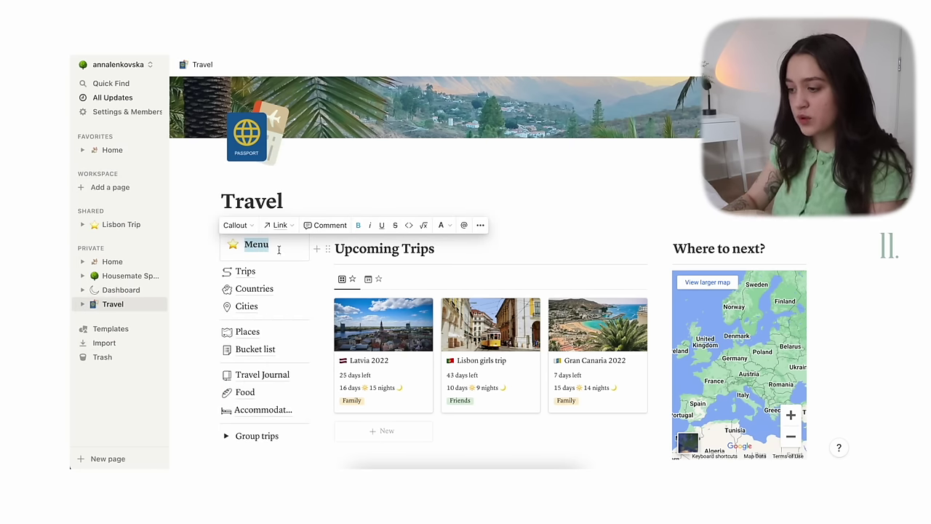
# Insert a quote block reading "Upcoming Trips" directly below the Upcoming Trips heading.
pyautogui.click(462, 249)
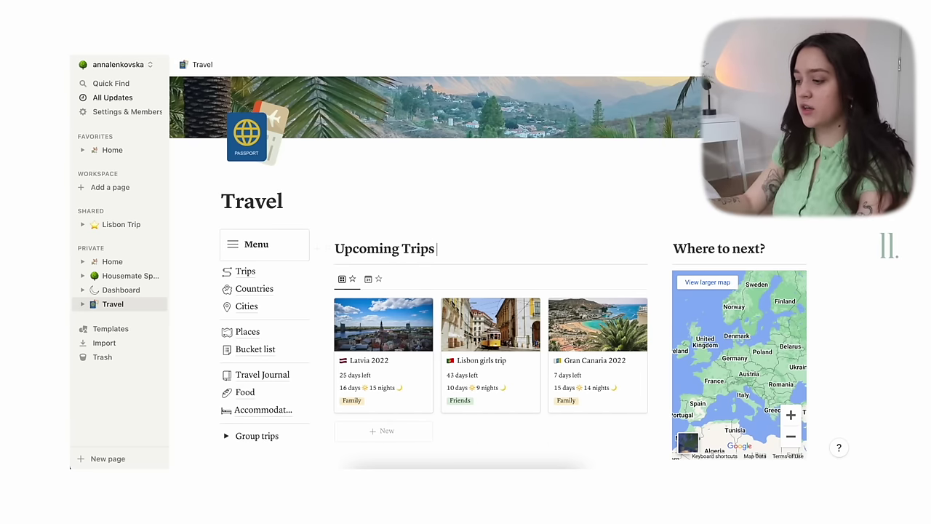
pyautogui.press('Return')
pyautogui.write('/qu')
pyautogui.press('Return')
pyautogui.write('Upcoming Trips')
# Make the Upcoming Trips quote large and bold, and open the actions for the divider below it.
pyautogui.click(328, 271)
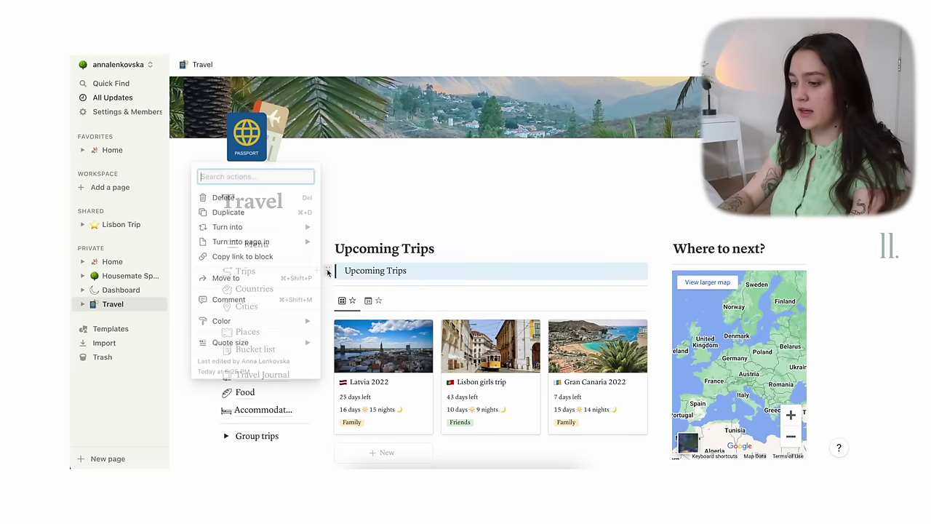
pyautogui.moveTo(267, 343)
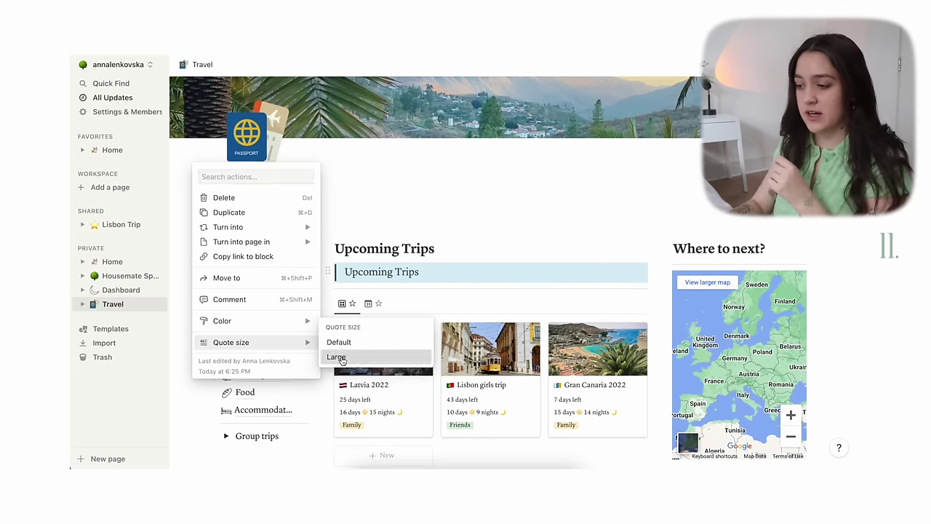
pyautogui.click(336, 355)
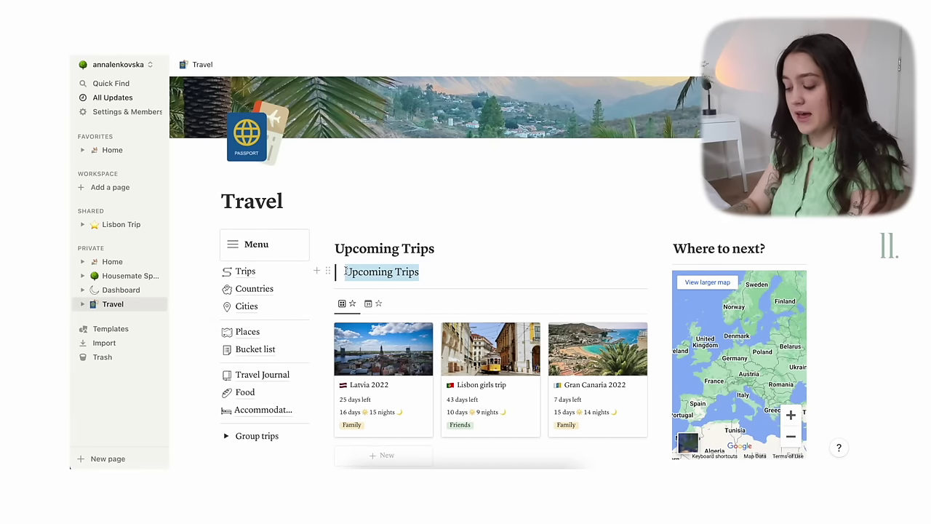
pyautogui.hotkey('ctrl', 'b')
pyautogui.click(328, 288)
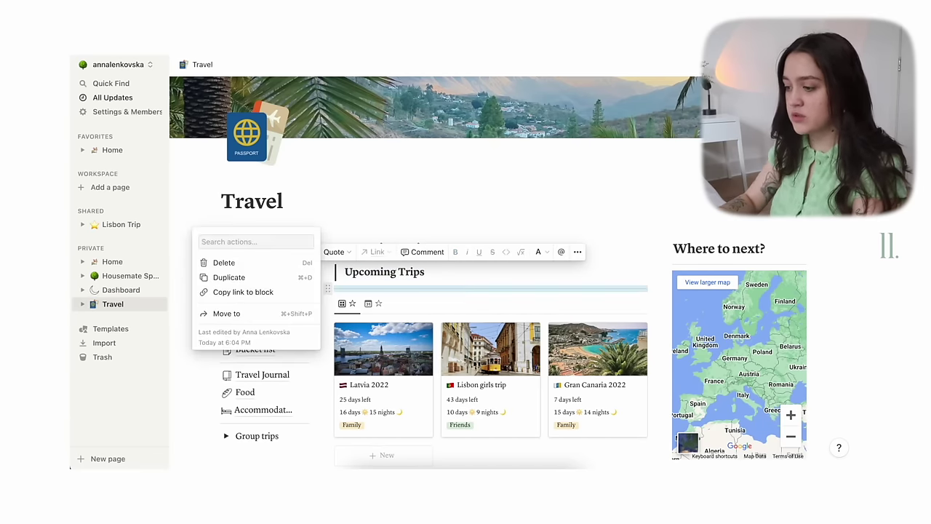
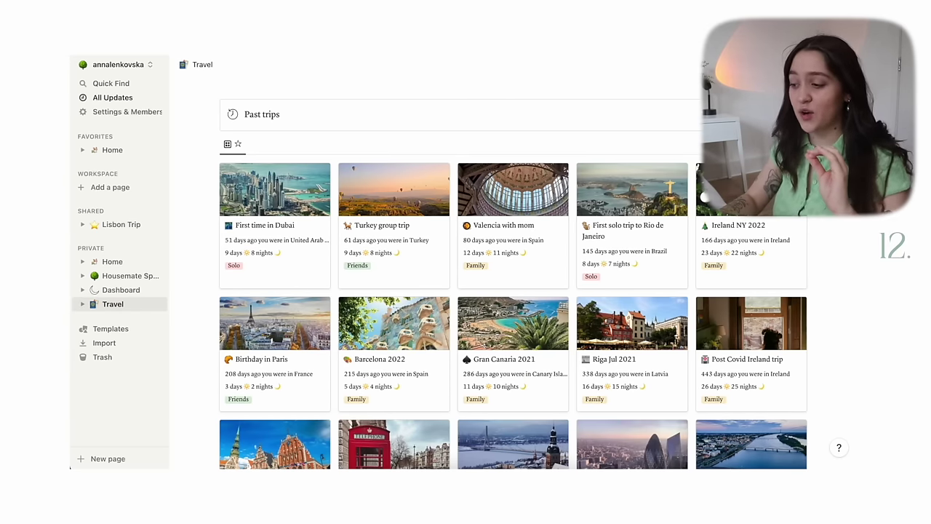
# Add a new entry named Dublin to the Cities database.
pyautogui.scroll(5, 610, 216)
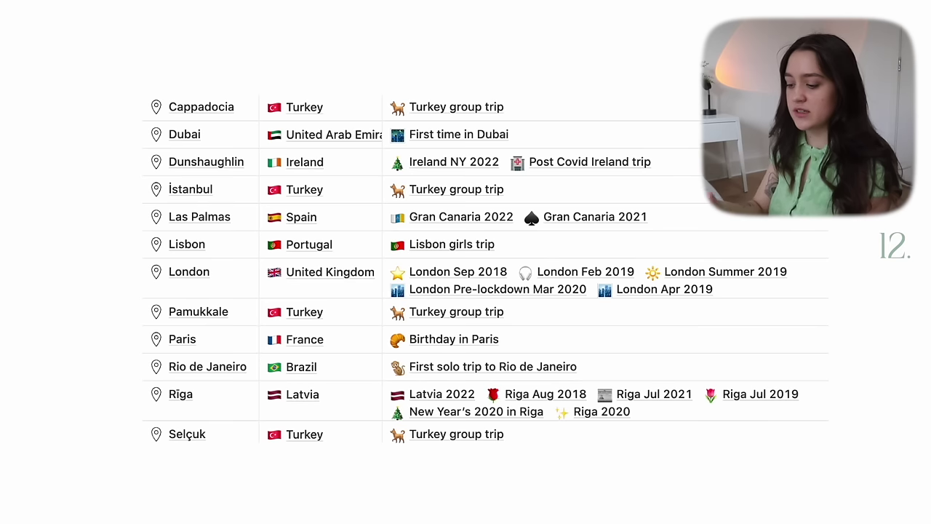
pyautogui.write('Dublin')
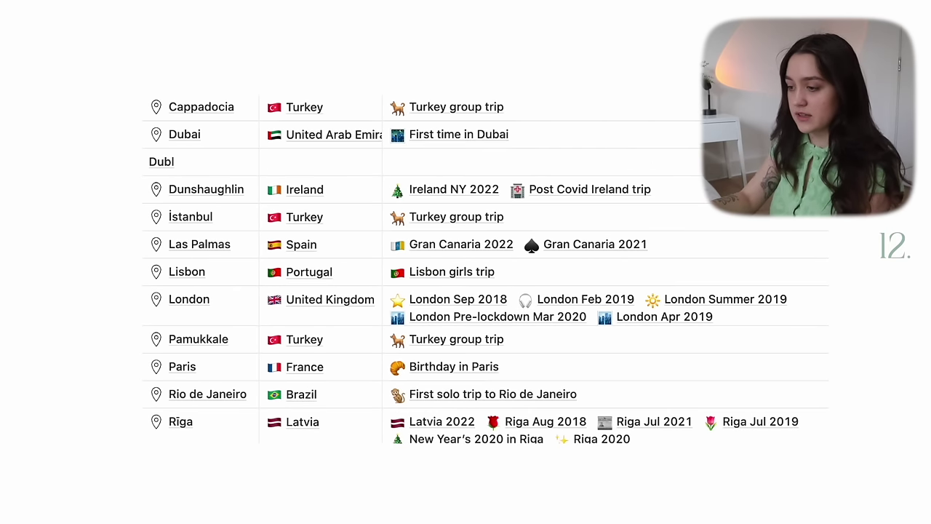
pyautogui.press('Escape')
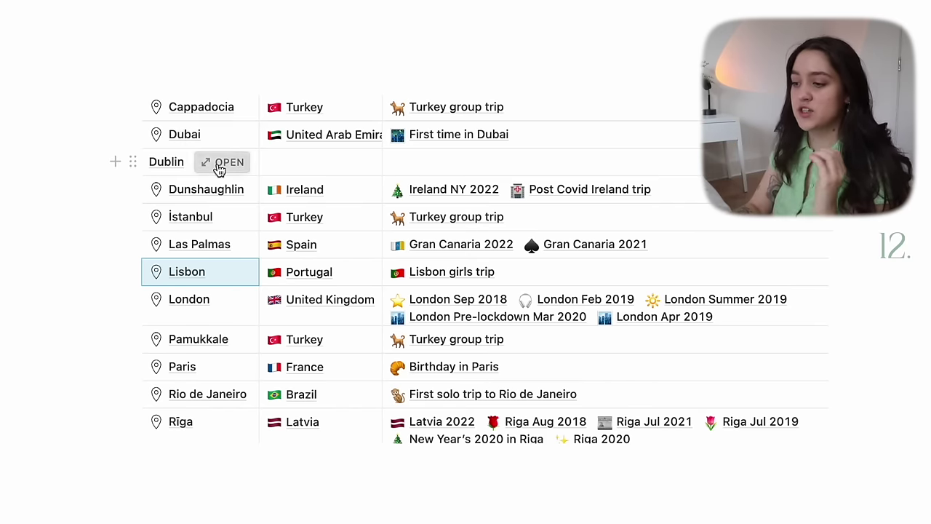
# Open the Dublin entry, apply the New city template to it and close the entry.
pyautogui.click(220, 167)
pyautogui.click(301, 301)
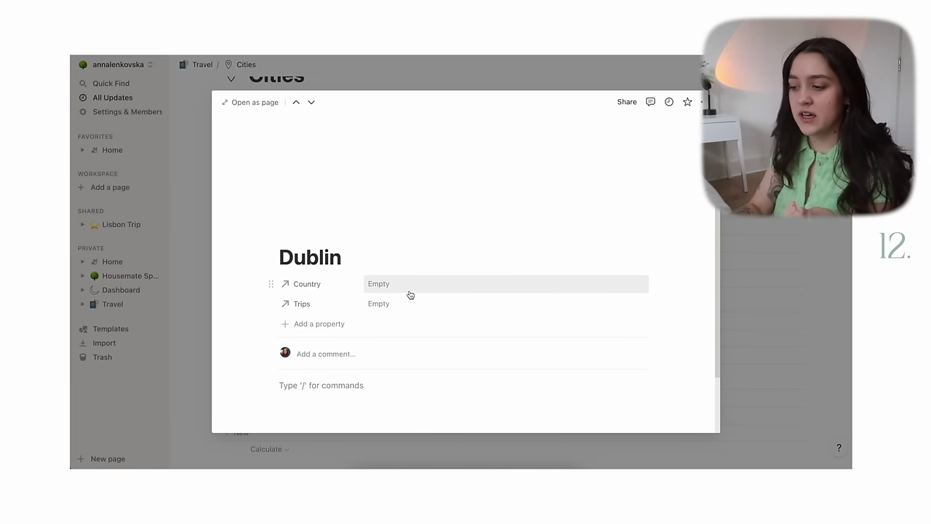
pyautogui.scroll(-2, 378, 310)
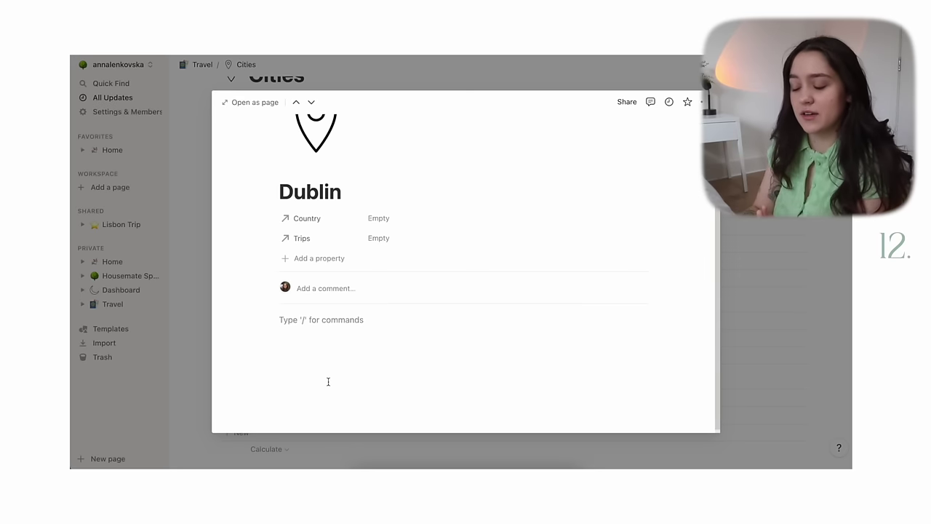
pyautogui.scroll(3, 327, 381)
pyautogui.click(726, 253)
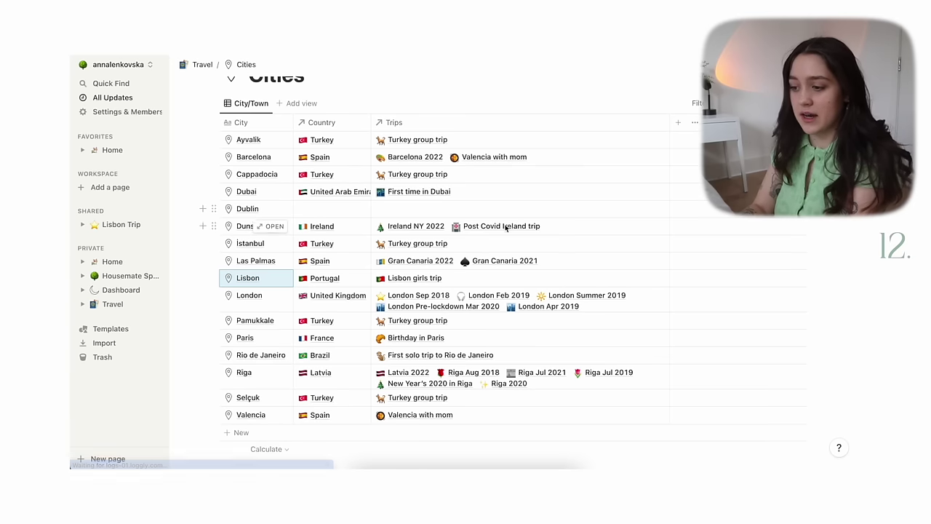
# Open the New city template of the Cities database for editing.
pyautogui.scroll(2, 441, 269)
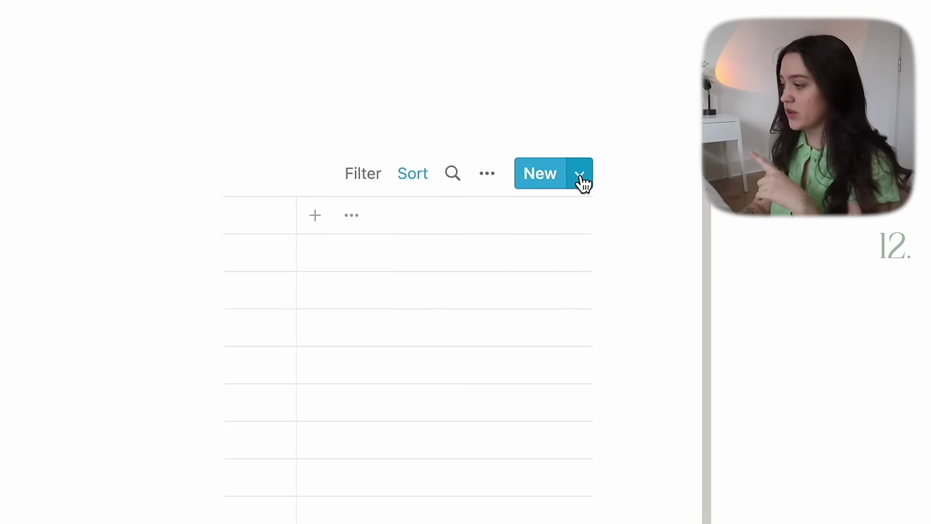
pyautogui.click(580, 178)
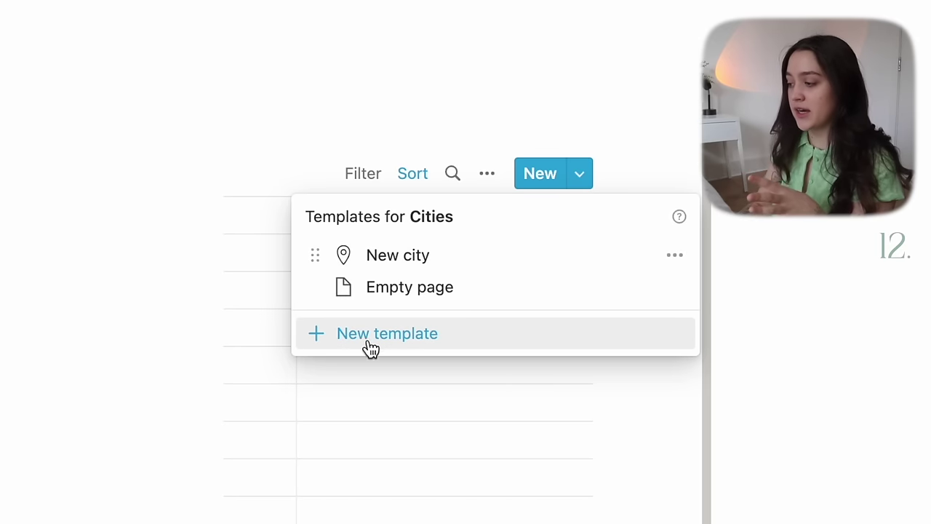
pyautogui.click(679, 256)
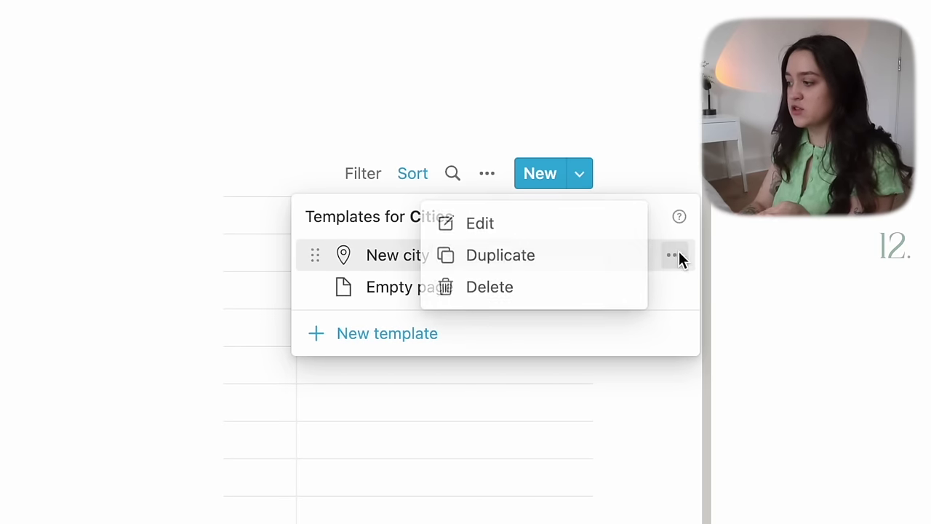
pyautogui.click(519, 239)
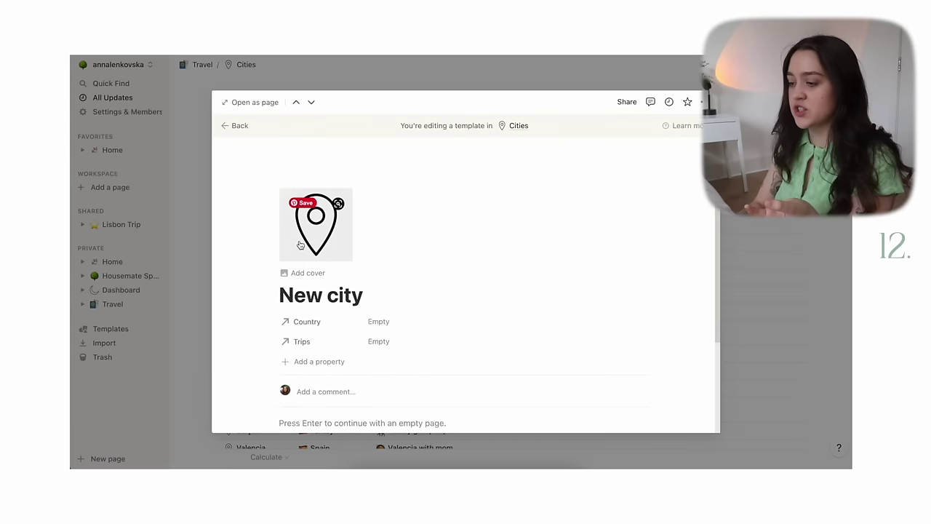
# Set the New city template's icon from a pasted image link and close the template.
pyautogui.click(300, 244)
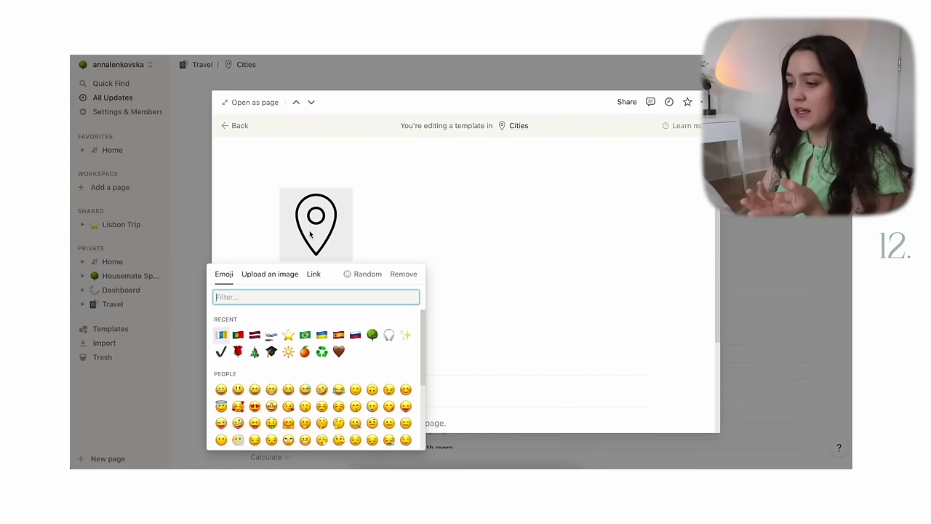
pyautogui.click(314, 274)
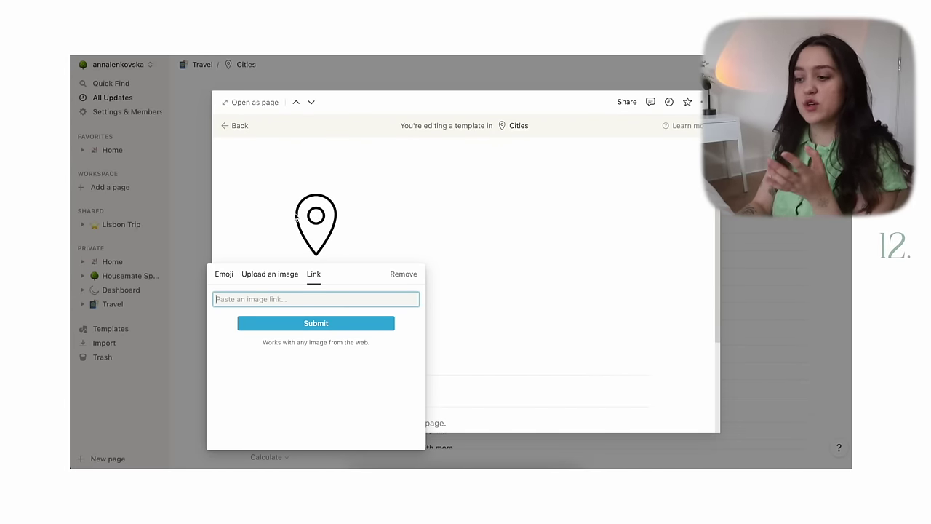
pyautogui.hotkey('ctrl', 'v')
pyautogui.press('Return')
pyautogui.scroll(-3, 281, 302)
pyautogui.press('Escape')
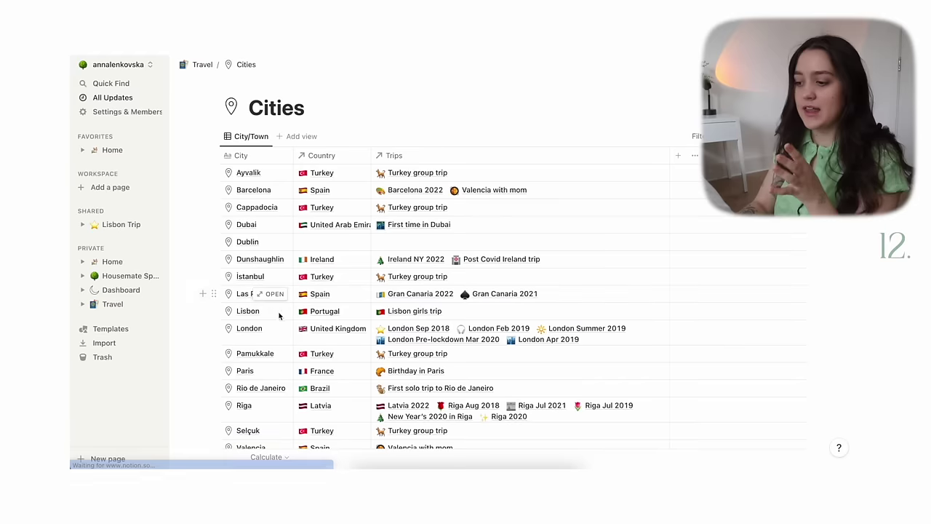
# Add another London entry to the Cities database and apply the New city template to it.
pyautogui.scroll(-3, 251, 321)
pyautogui.click(241, 351)
pyautogui.write('London')
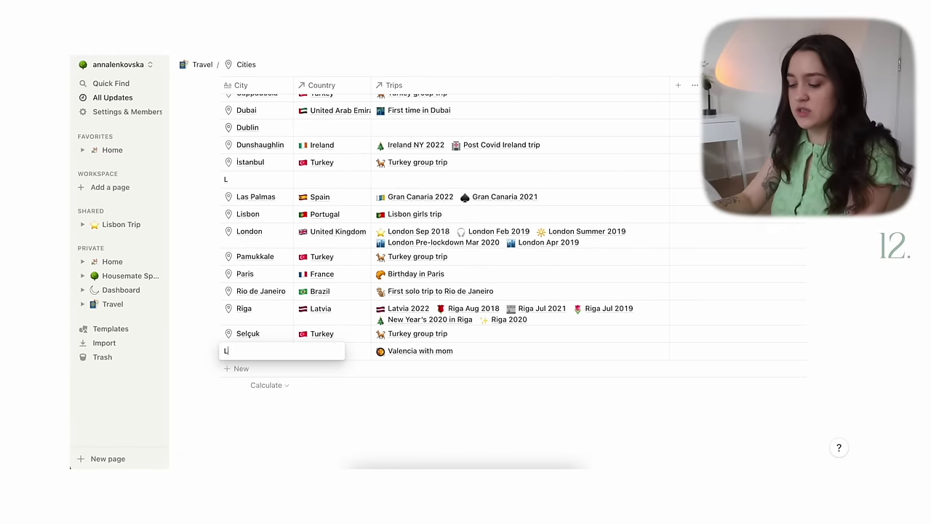
pyautogui.click(277, 238)
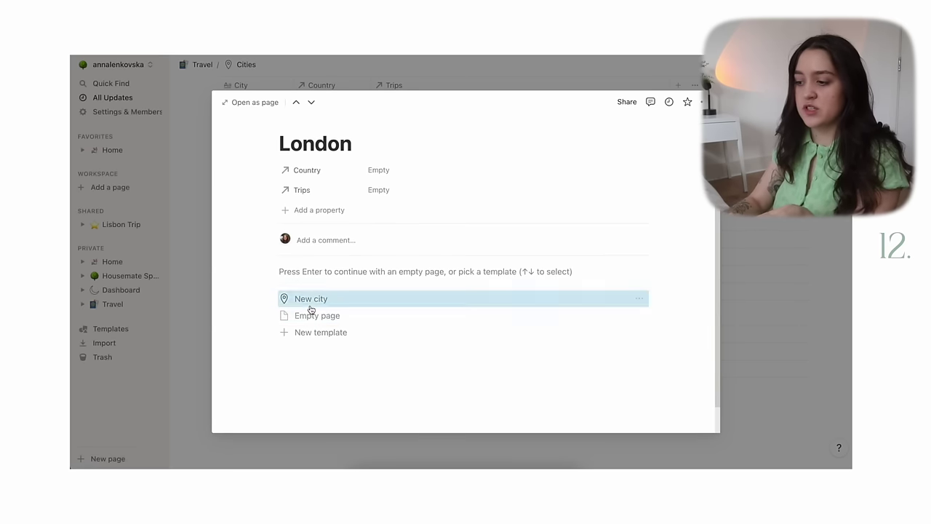
pyautogui.click(309, 300)
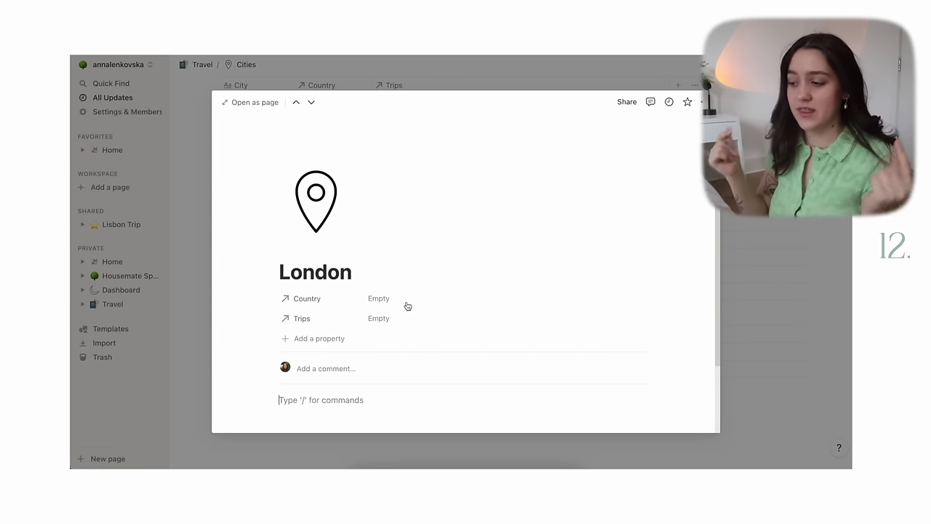
pyautogui.scroll(-2, 436, 342)
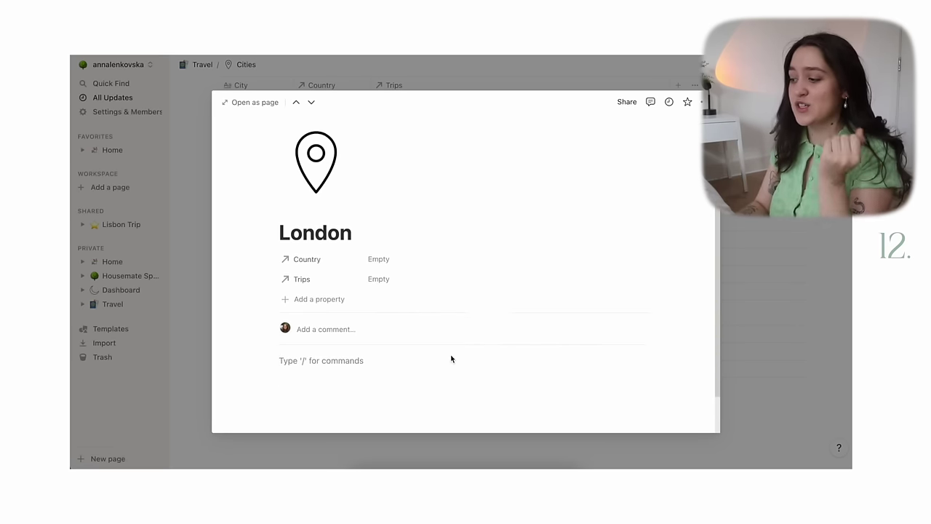
pyautogui.click(739, 222)
# Delete the extra London entry that has no country or trips from the Cities database.
pyautogui.click(214, 322)
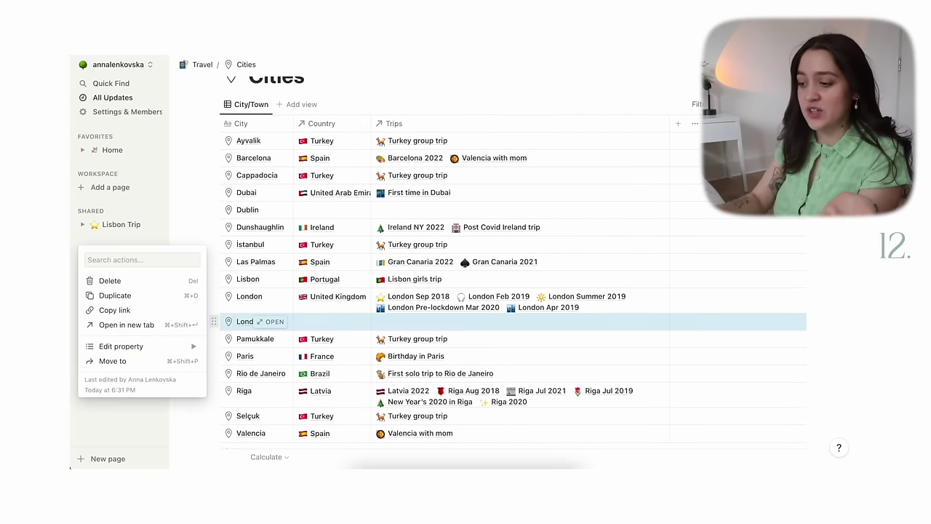
pyautogui.click(106, 279)
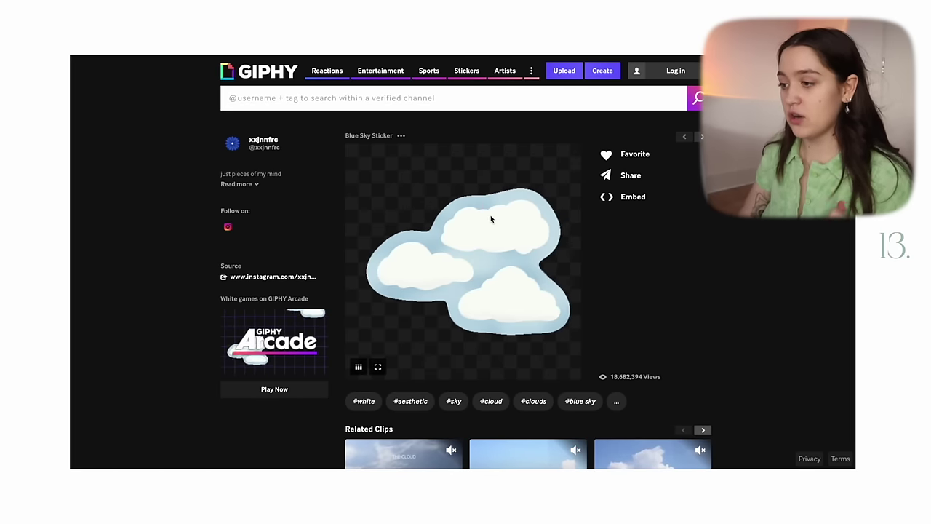
# Switch to GIPHY and search all GIFs and stickers for "peach".
pyautogui.click(312, 97)
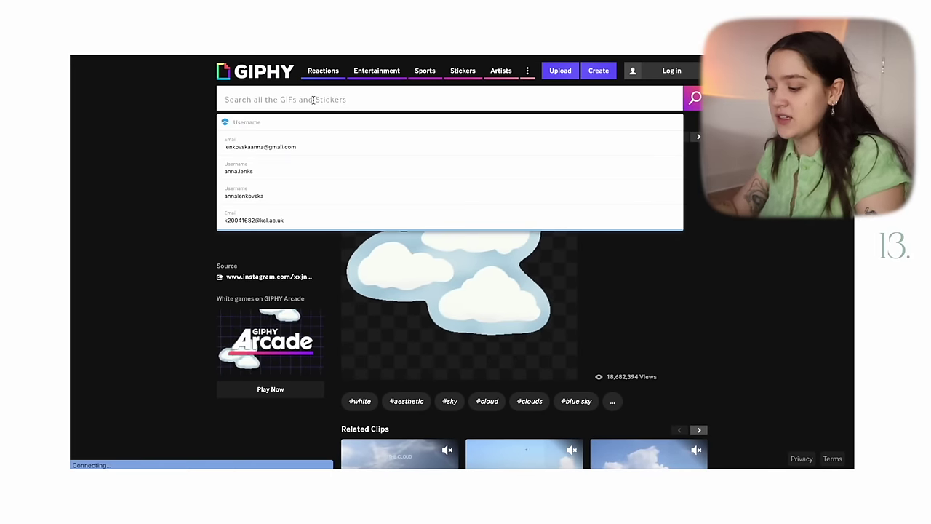
pyautogui.write('peach')
pyautogui.press('Return')
# Search all GIPHY GIFs and stickers for "cherry".
pyautogui.hotkey('ctrl', 'a')
pyautogui.write('ch')
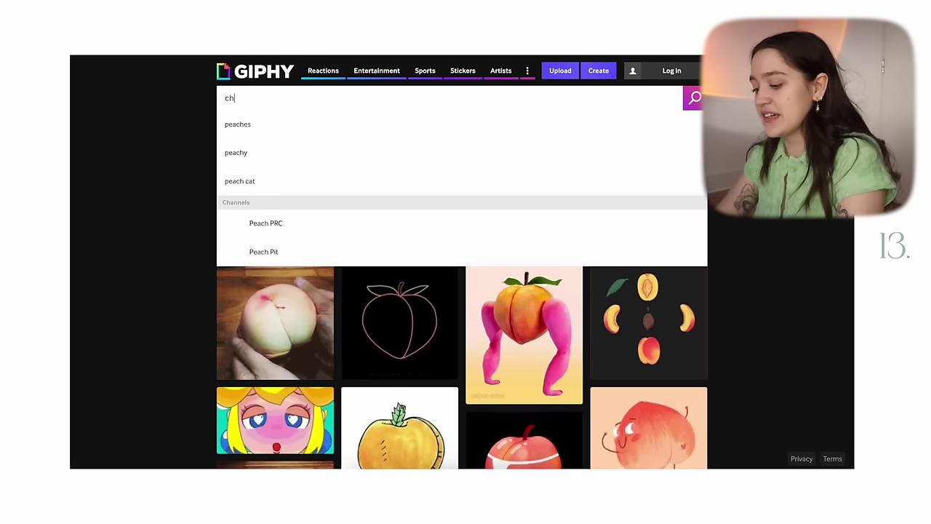
pyautogui.write('erry')
pyautogui.press('Return')
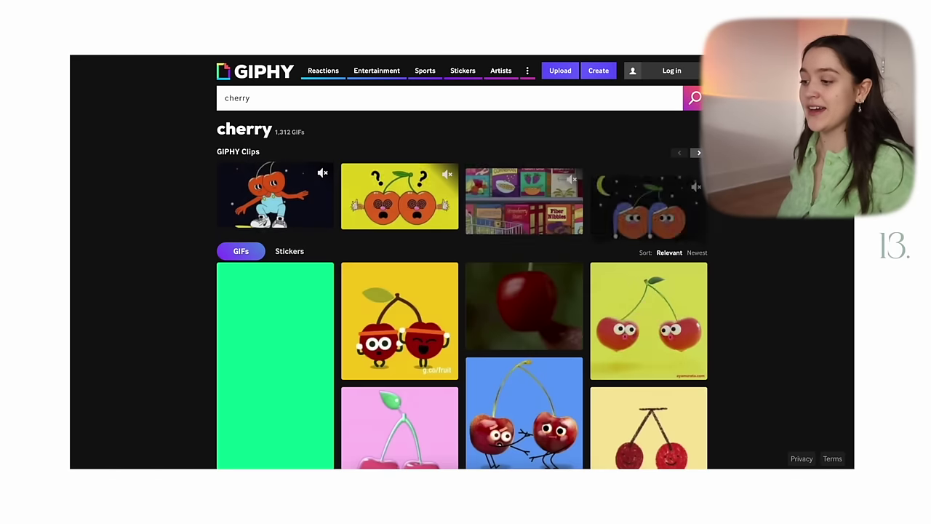
# Copy the image link of the Cherry Bomb fruit sticker and embed it as an image on the Dashboard page in Notion.
pyautogui.click(399, 429)
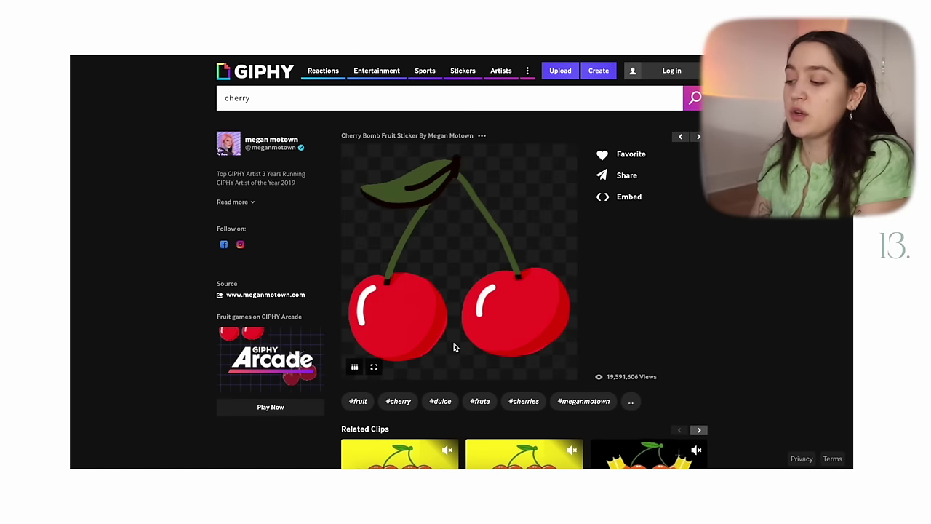
pyautogui.rightClick(492, 316)
pyautogui.click(531, 353)
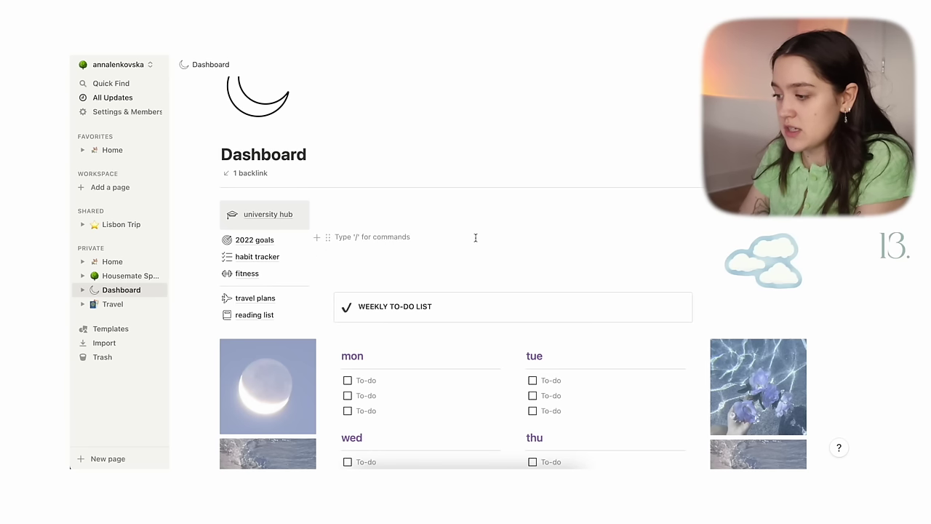
pyautogui.hotkey('ctrl', 'v')
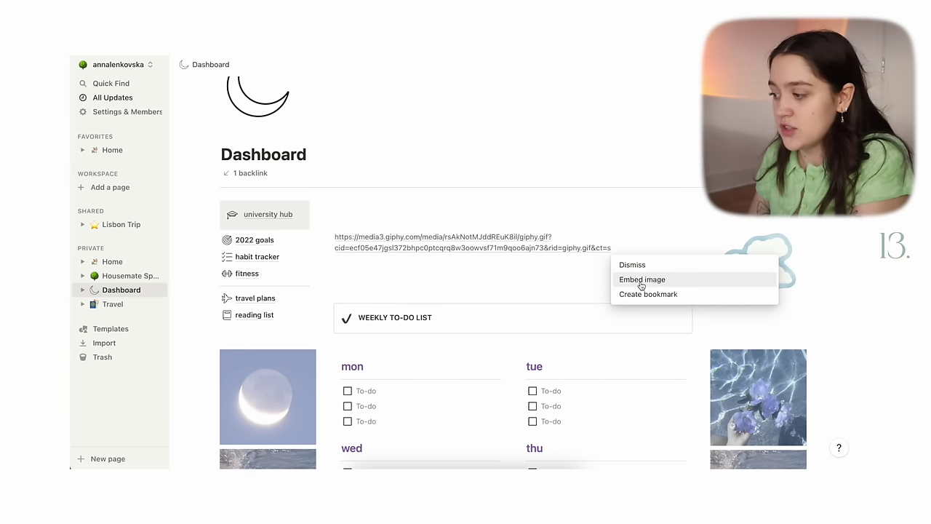
pyautogui.click(641, 283)
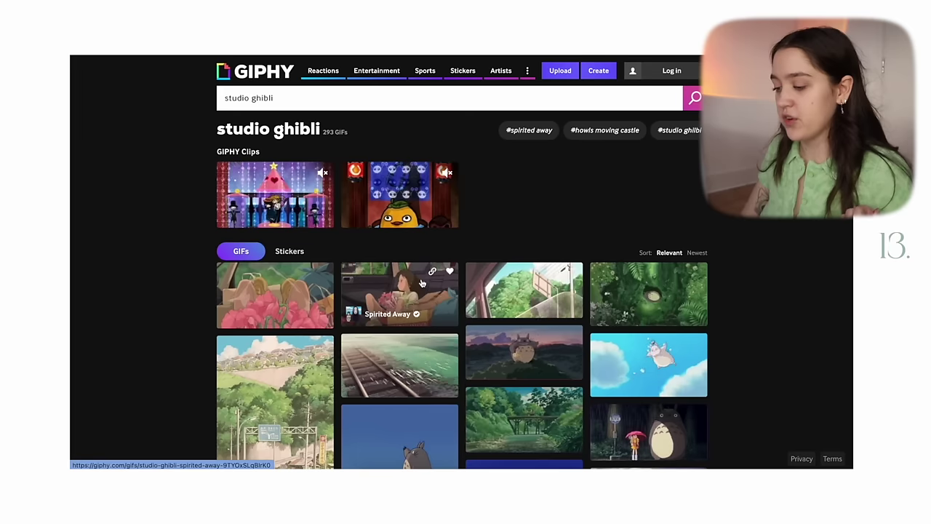
# Embed the Studio Ghibli GIF of a town road with a blue sign from GIPHY on Notion's Dashboard page and make it narrower.
pyautogui.scroll(-1, 307, 373)
pyautogui.click(306, 373)
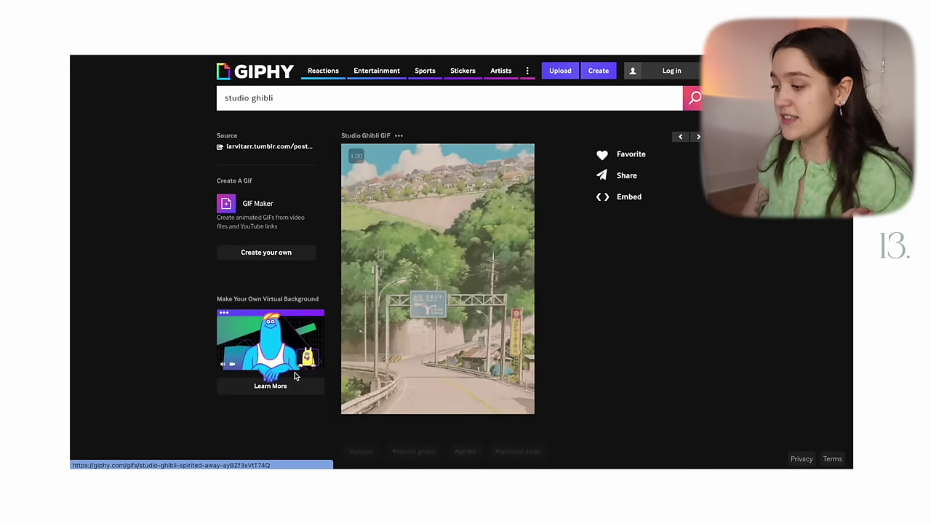
pyautogui.rightClick(440, 193)
pyautogui.click(484, 312)
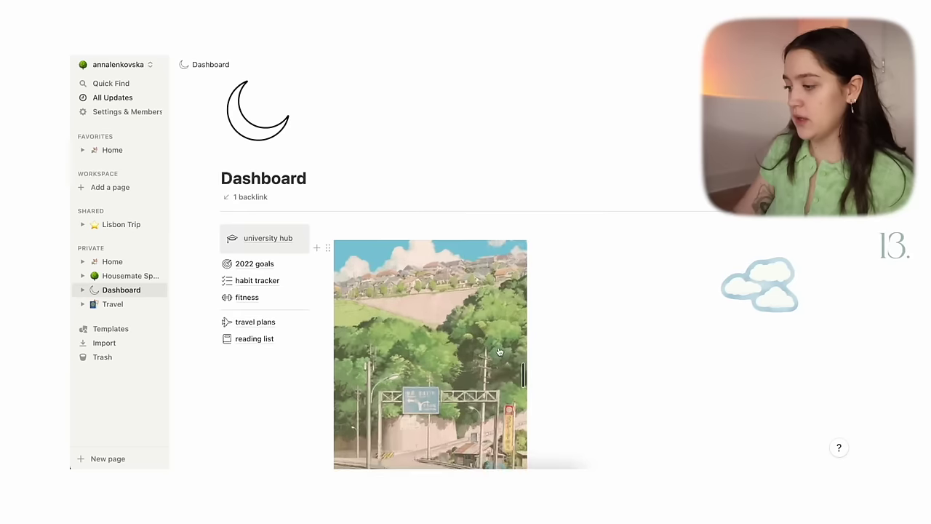
pyautogui.moveTo(525, 339); pyautogui.dragTo(477, 339)
pyautogui.scroll(-2, 571, 351)
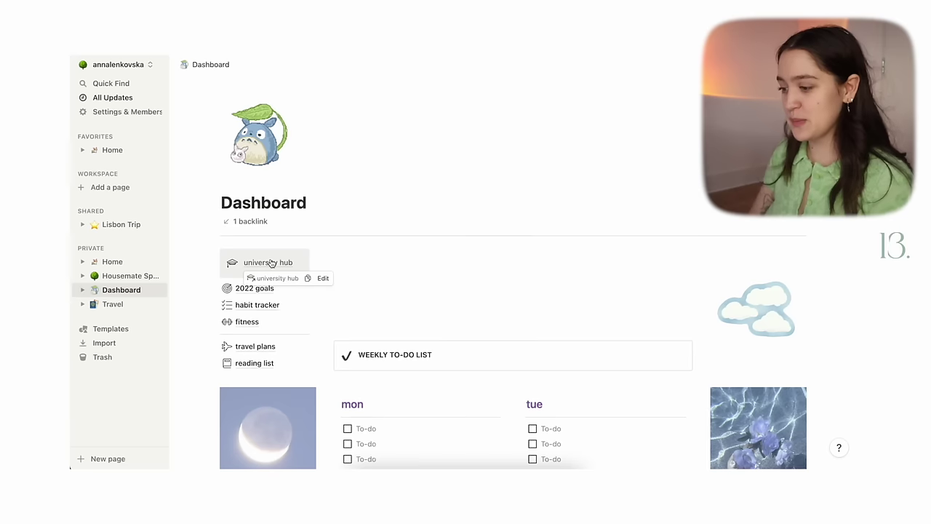
# Insert a callout reading "lisbon trip" with a star icon above the weekly to-do list on the Dashboard page.
pyautogui.scroll(-1, 264, 260)
pyautogui.scroll(2, 270, 265)
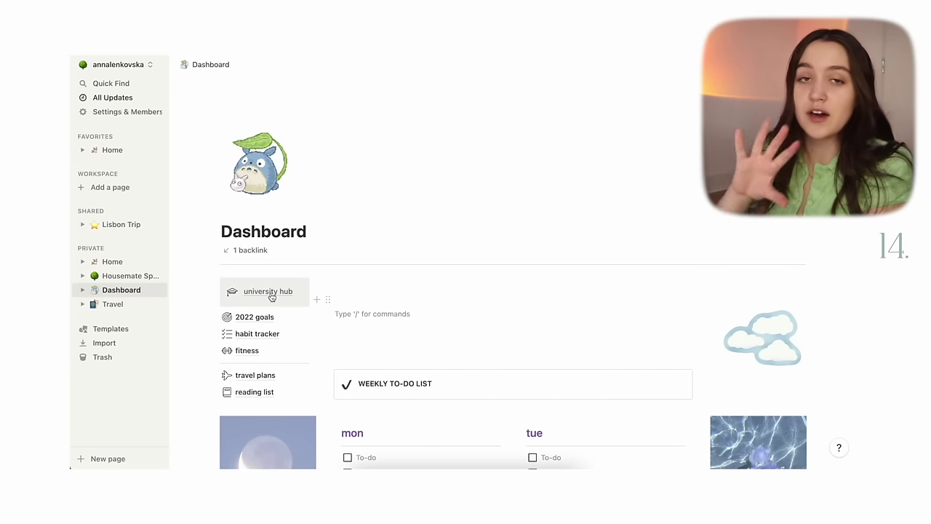
pyautogui.moveTo(271, 296)
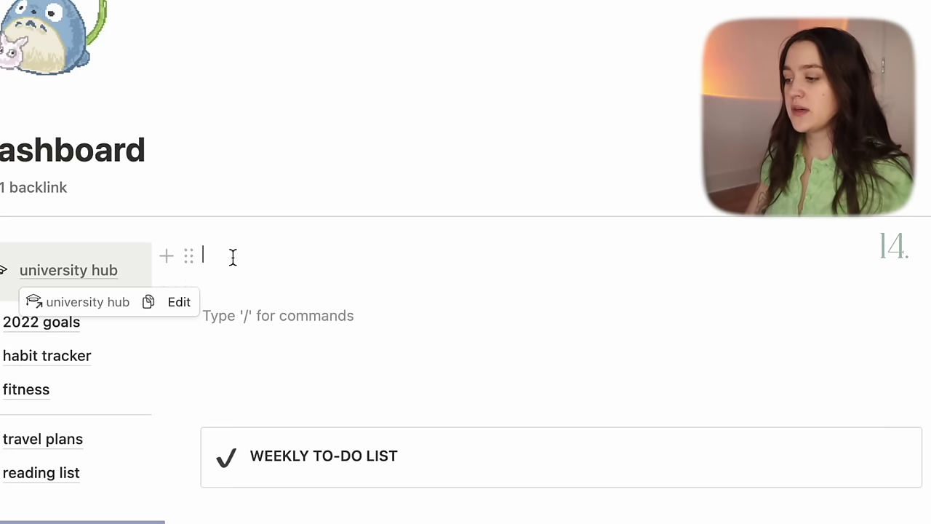
pyautogui.click(349, 284)
pyautogui.write('/call')
pyautogui.press('Return')
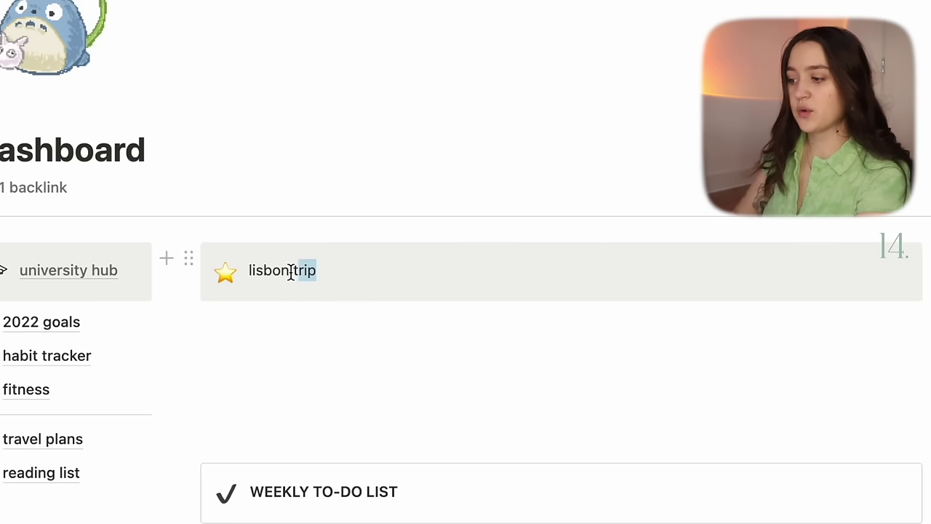
# Link the callout text "lisbon trip" to the Lisbon Trip page and follow the new link.
pyautogui.moveTo(249, 271); pyautogui.dragTo(248, 272)
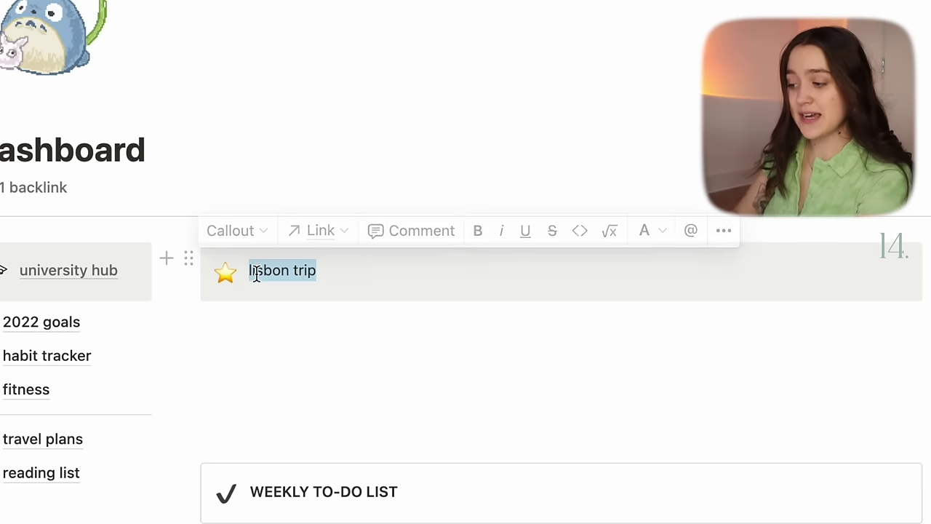
pyautogui.click(324, 240)
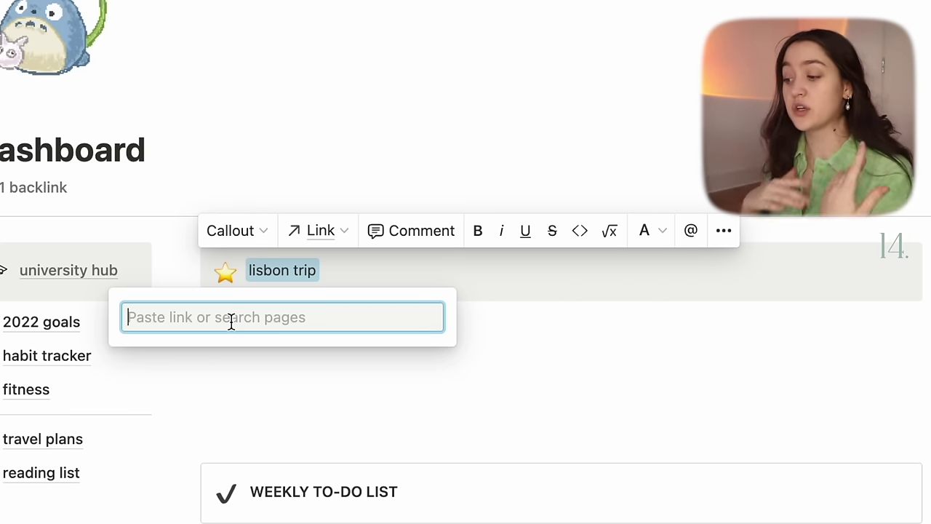
pyautogui.write('lisb')
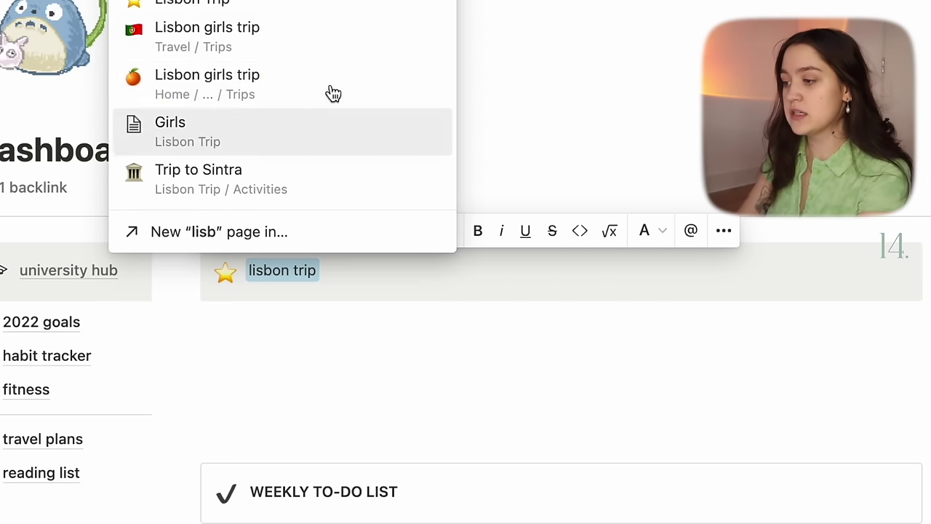
pyautogui.click(226, 2)
pyautogui.click(306, 357)
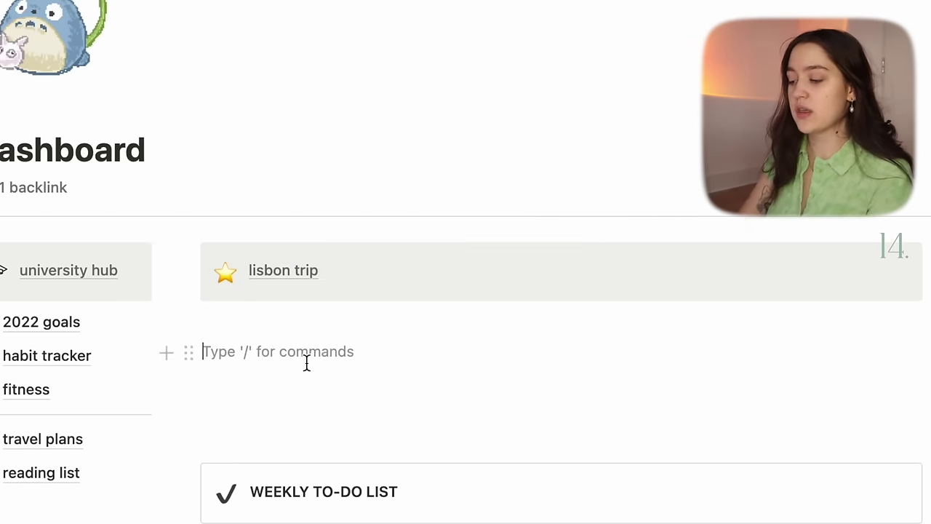
pyautogui.click(277, 272)
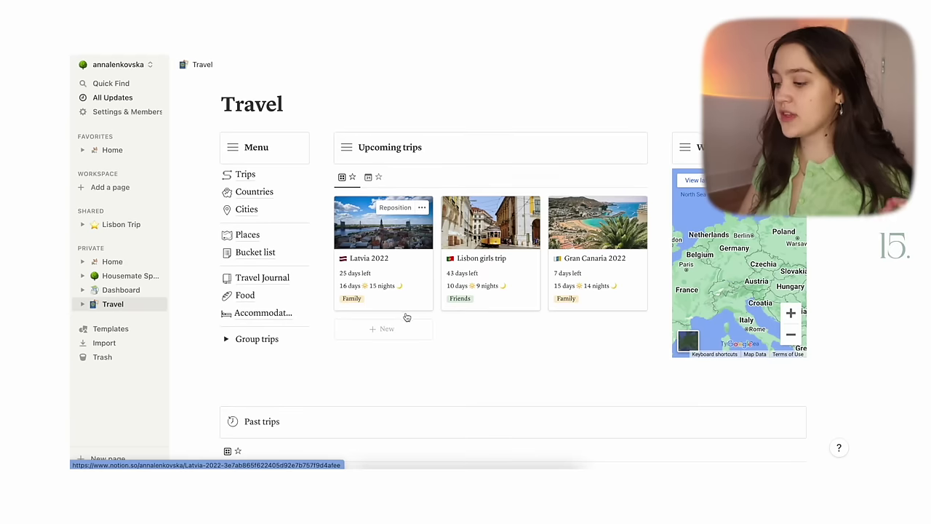
# Open Turkey group trip from the Past trips gallery on the Travel page as a full page.
pyautogui.scroll(-5, 465, 376)
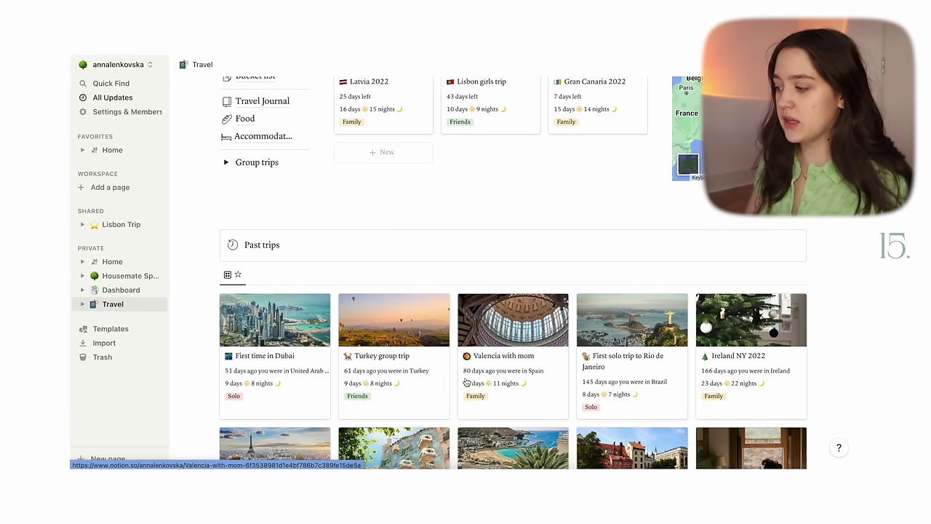
pyautogui.scroll(-2, 409, 413)
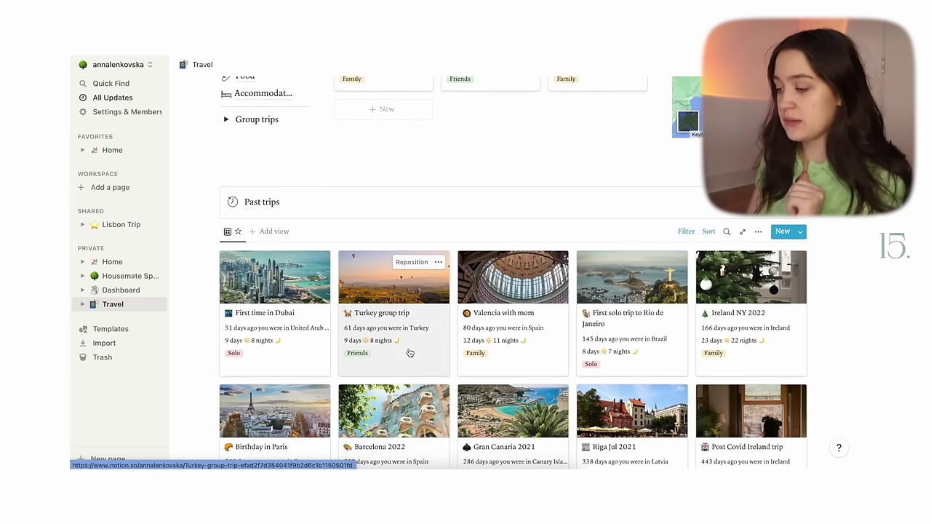
pyautogui.click(408, 352)
pyautogui.click(251, 102)
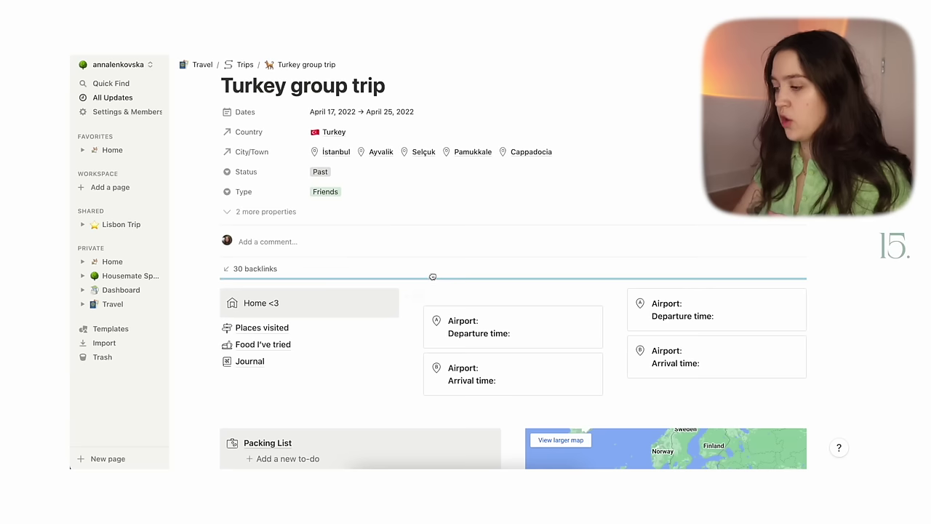
# Insert a breadcrumb block above the Home <3 callout on the Turkey group trip page.
pyautogui.write('/brea')
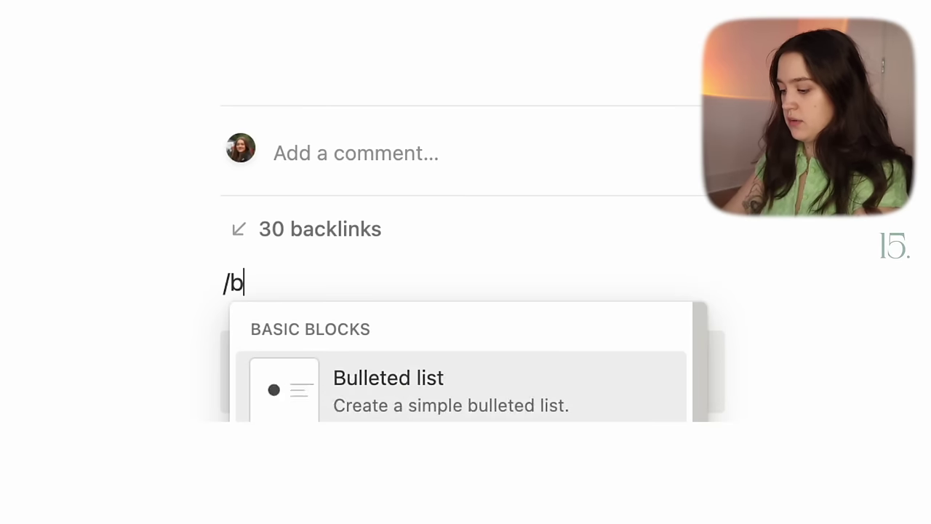
pyautogui.write('d')
pyautogui.press('Return')
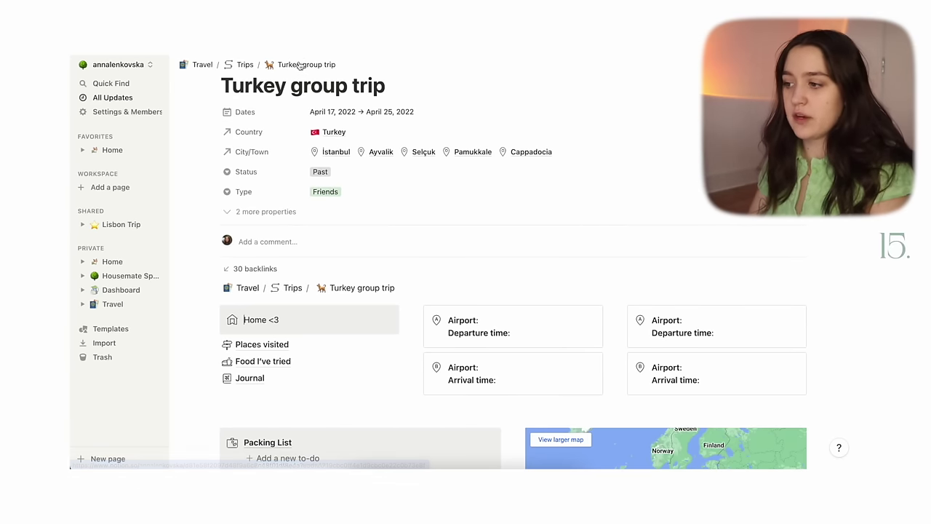
pyautogui.scroll(-2, 268, 167)
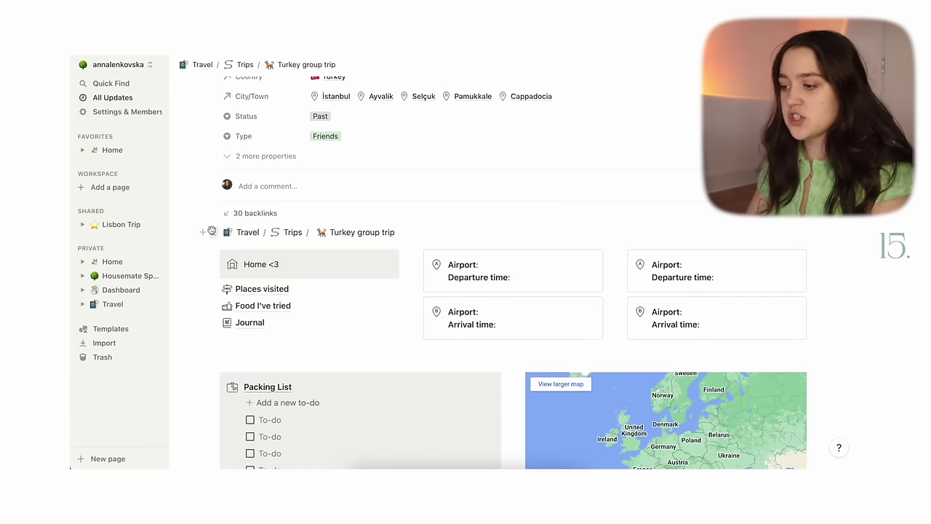